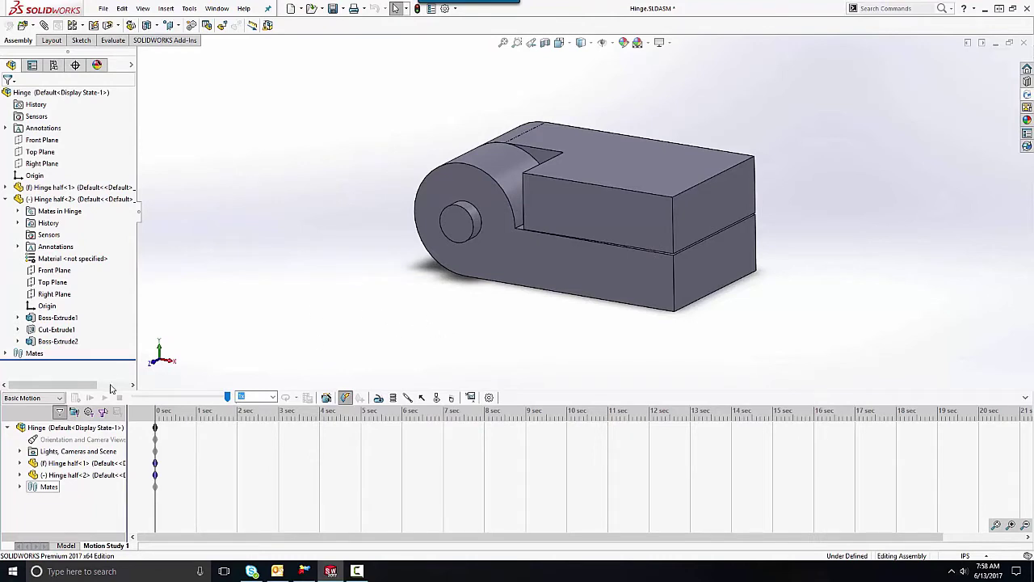
- Change Motion Study 1's type from Basic Motion to Motion Analysis
{"action": "left_click", "coordinate": [49, 398]}
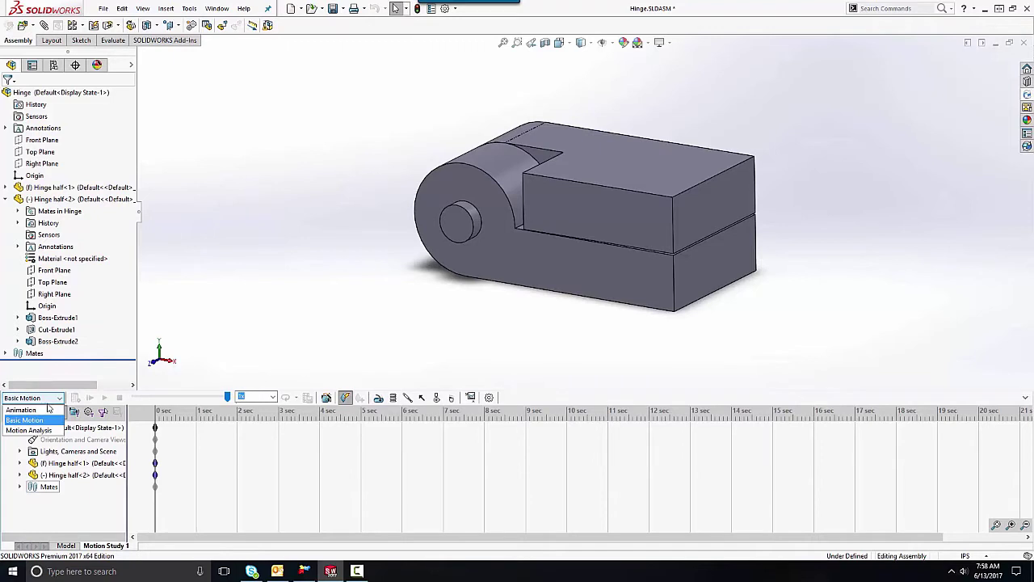
{"action": "left_click", "coordinate": [32, 431]}
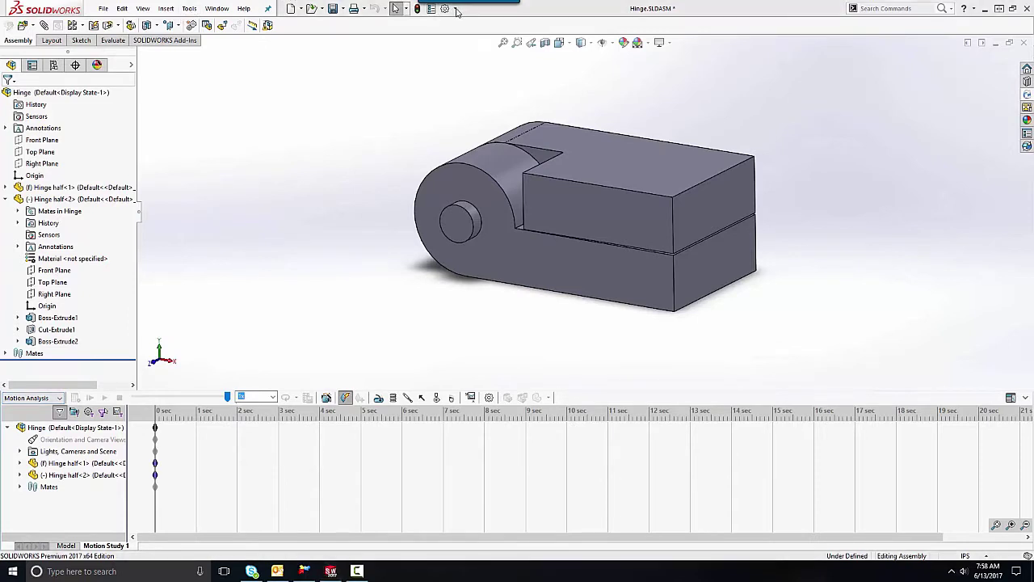
- Add gravity along Y and shorten the study end time from 5 to 2 seconds
{"action": "left_click", "coordinate": [452, 397]}
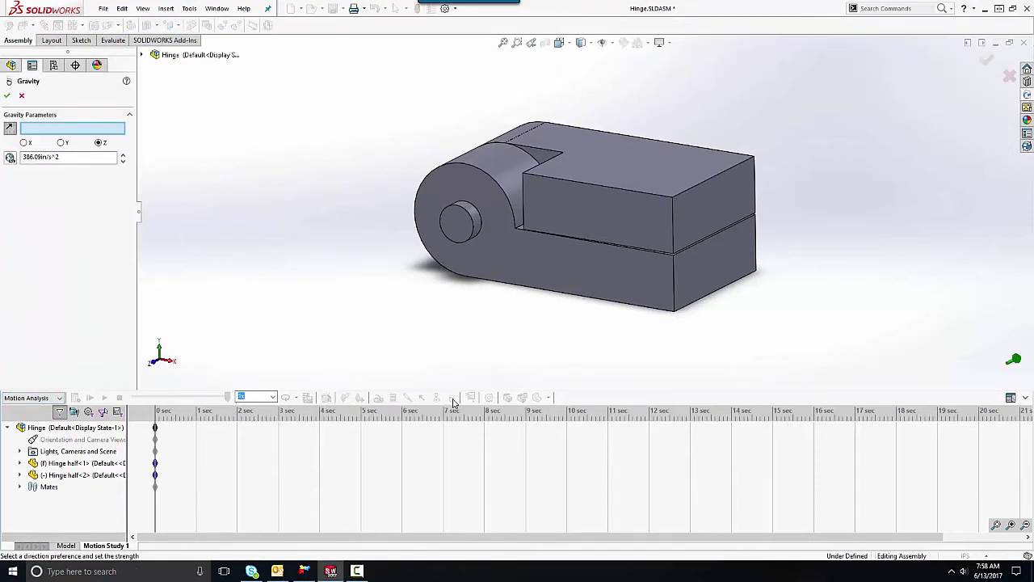
{"action": "left_click", "coordinate": [62, 143]}
{"action": "left_click", "coordinate": [6, 96]}
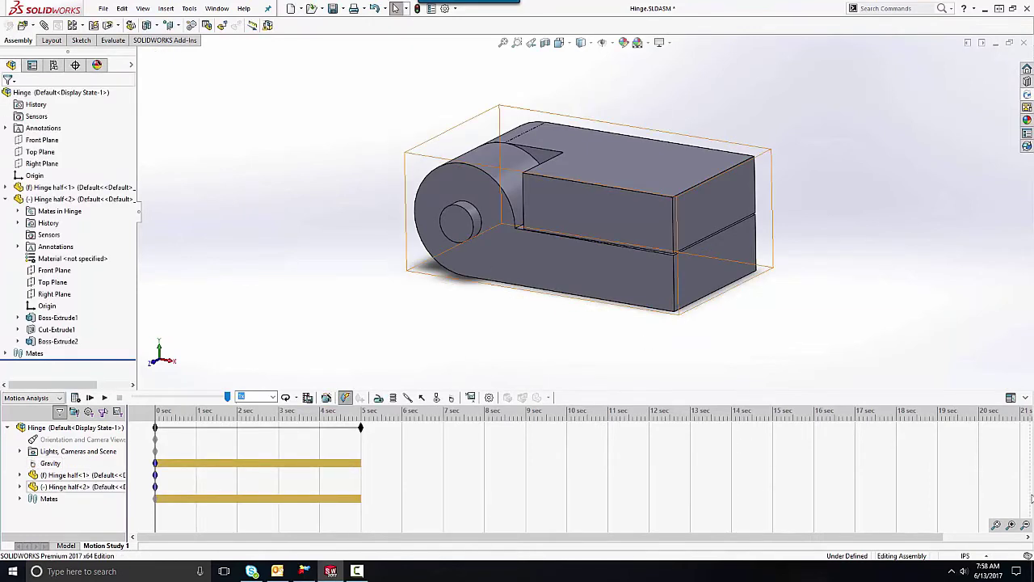
{"action": "left_click_drag", "start_coordinate": [360, 428], "coordinate": [237, 429]}
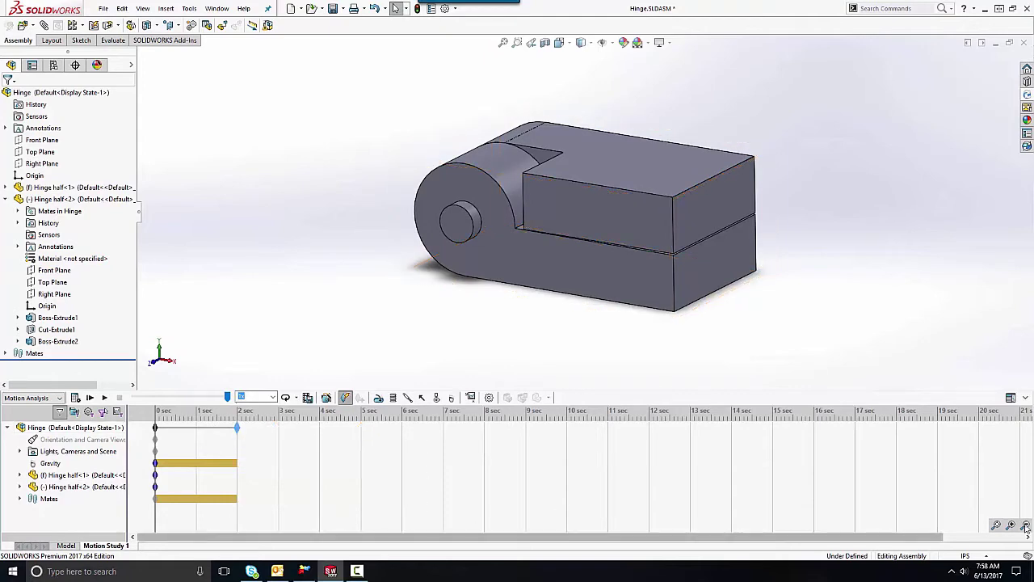
{"action": "left_click", "coordinate": [996, 524]}
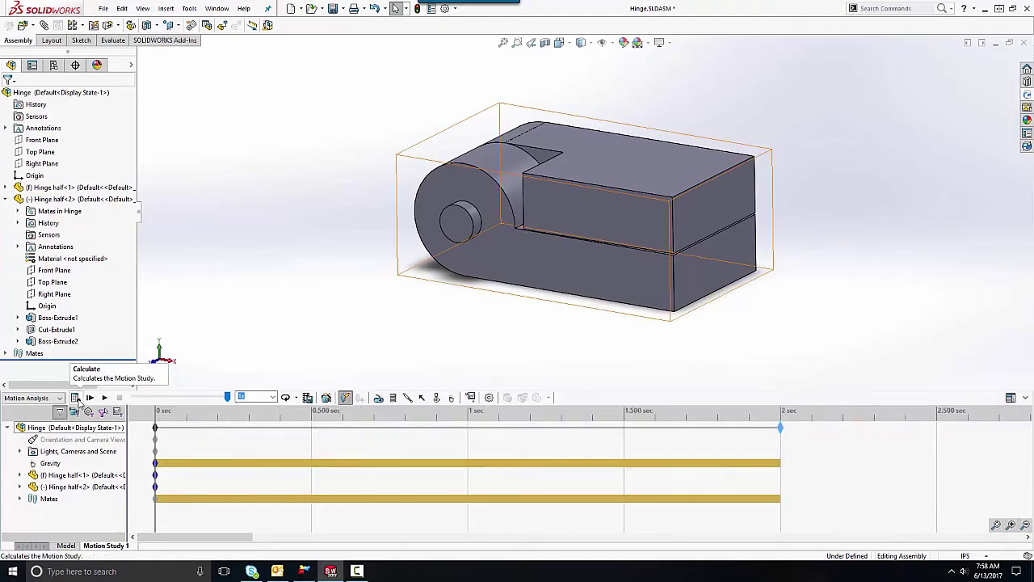
- Calculate the 2-second Motion Analysis study with gravity acting on the hinge
{"action": "left_click", "coordinate": [76, 398]}
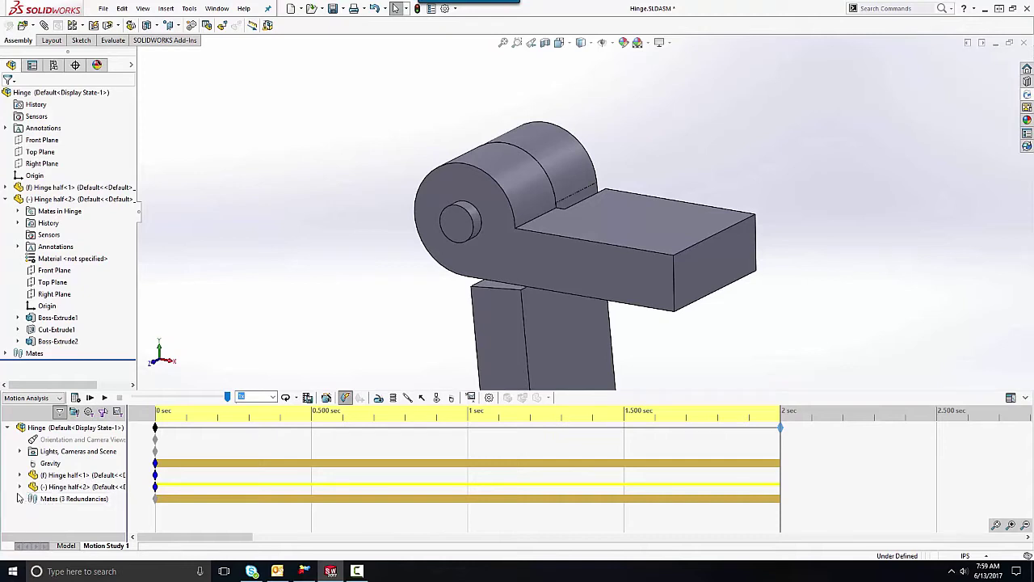
- Delete both Coincident mates from the Mates folder
{"action": "left_click", "coordinate": [20, 499]}
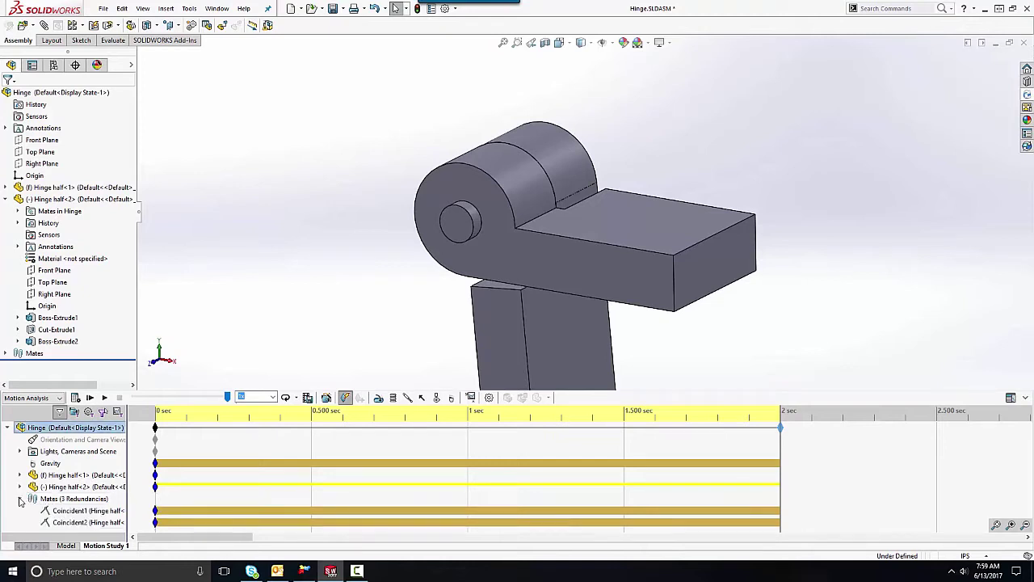
{"action": "left_click", "coordinate": [65, 522], "text": "ctrl"}
{"action": "right_click", "coordinate": [64, 522]}
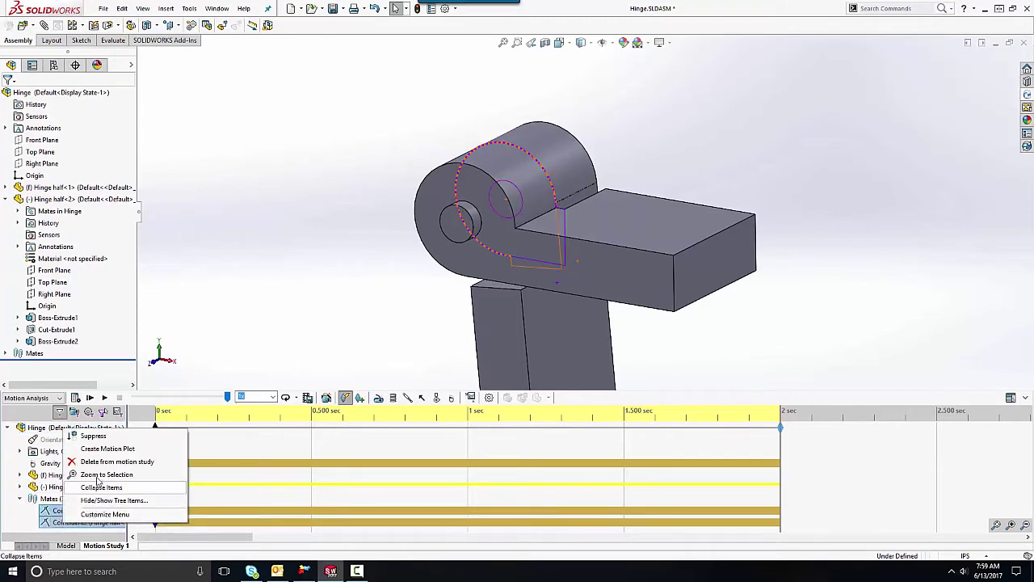
{"action": "left_click", "coordinate": [113, 461]}
{"action": "left_click", "coordinate": [507, 230]}
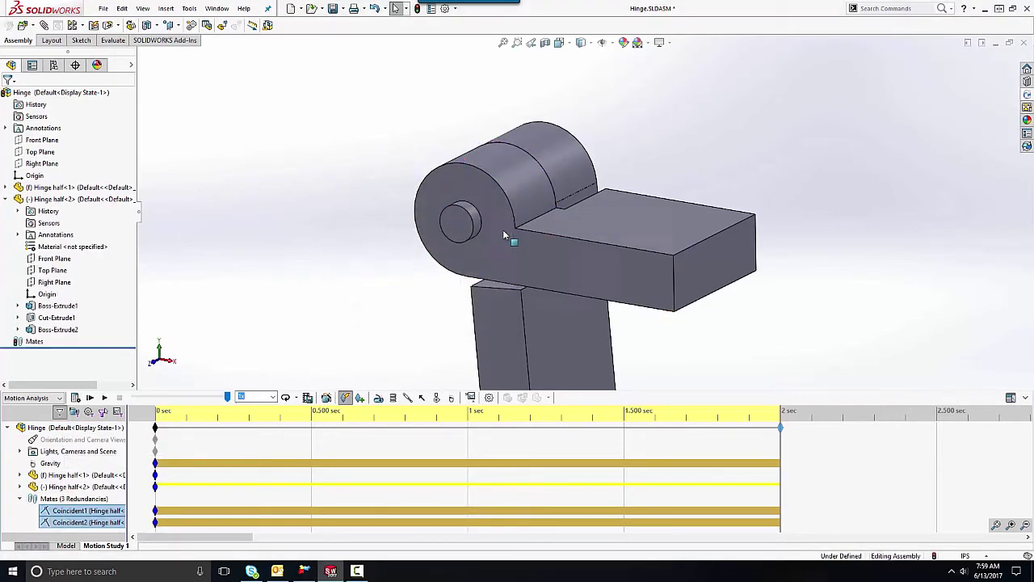
- Mate the two hinge halves concentrically about their knuckle cylinder faces
{"action": "left_click_drag", "start_coordinate": [566, 166], "coordinate": [604, 132]}
{"action": "left_click", "coordinate": [498, 163], "text": "ctrl"}
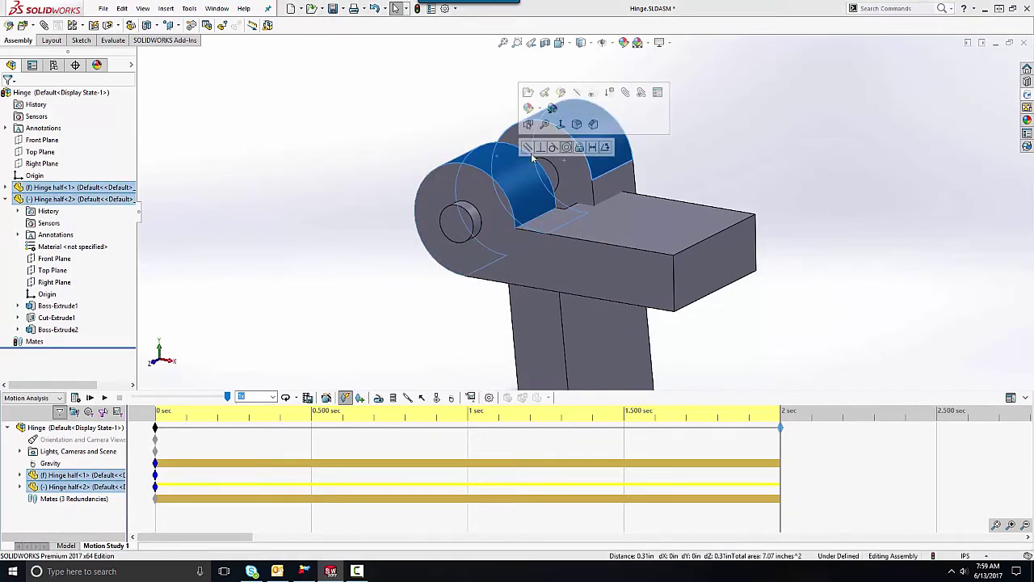
{"action": "left_click", "coordinate": [569, 150]}
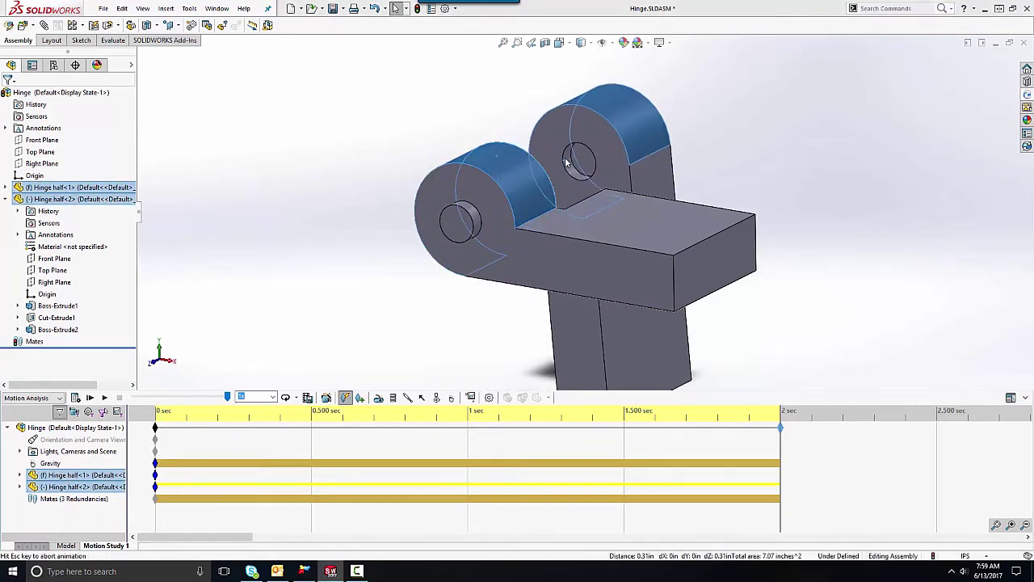
{"action": "mouse_move", "coordinate": [568, 170]}
{"action": "left_mouse_down"}
{"action": "mouse_move", "coordinate": [606, 142]}
{"action": "mouse_move", "coordinate": [569, 166]}
{"action": "left_mouse_up"}
{"action": "middle_click_drag", "start_coordinate": [566, 165], "coordinate": [627, 168]}
{"action": "left_click", "coordinate": [528, 173]}
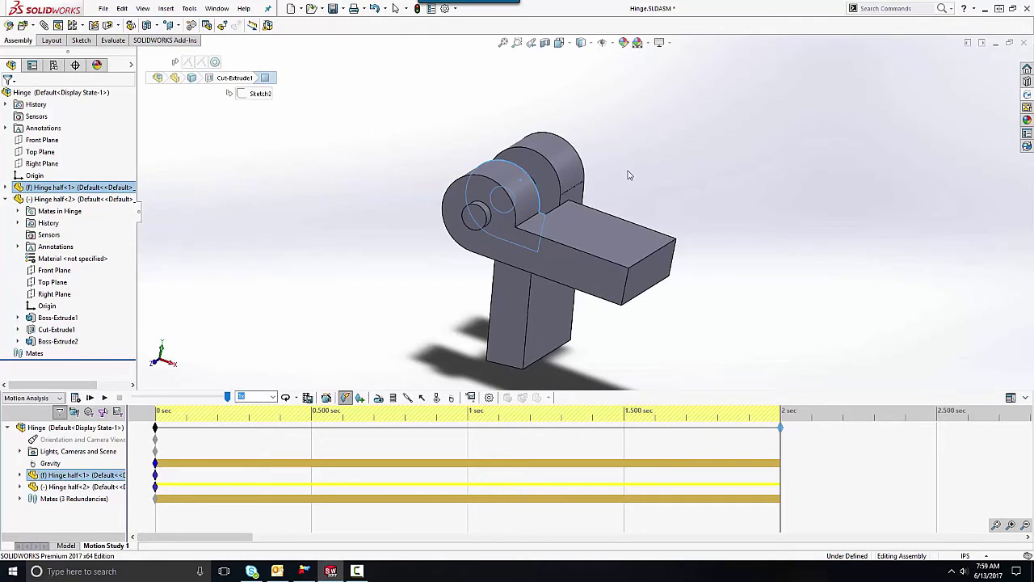
{"action": "left_click", "coordinate": [563, 199]}
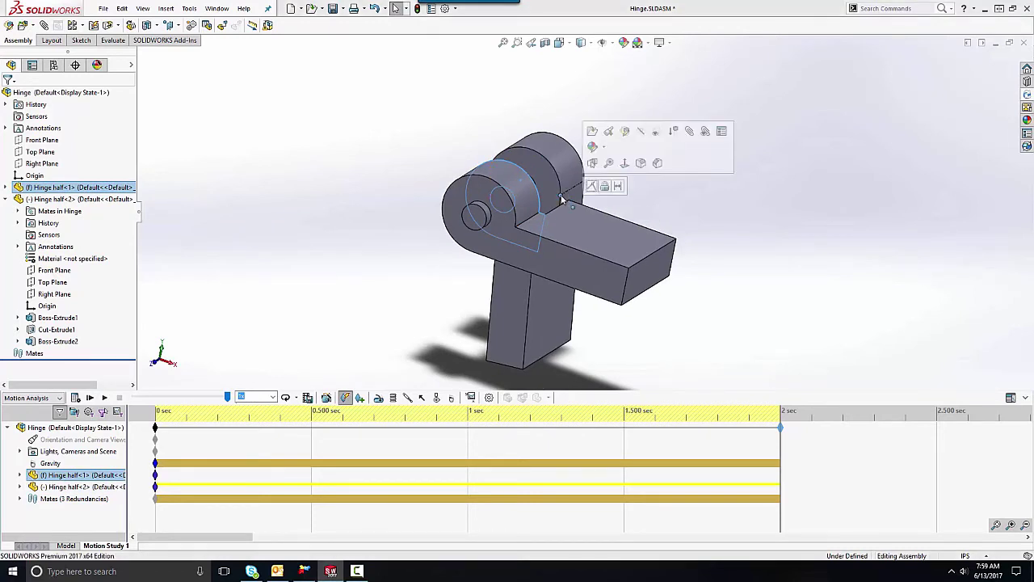
{"action": "left_click", "coordinate": [594, 187]}
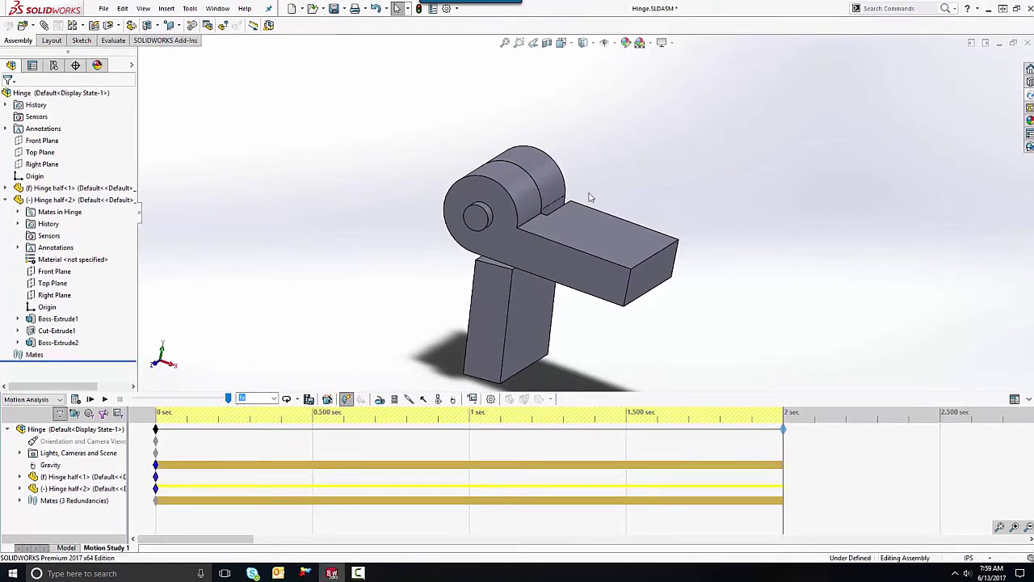
- Recalculate the study and play it from the start until the hinge half swings open
{"action": "left_click", "coordinate": [75, 399]}
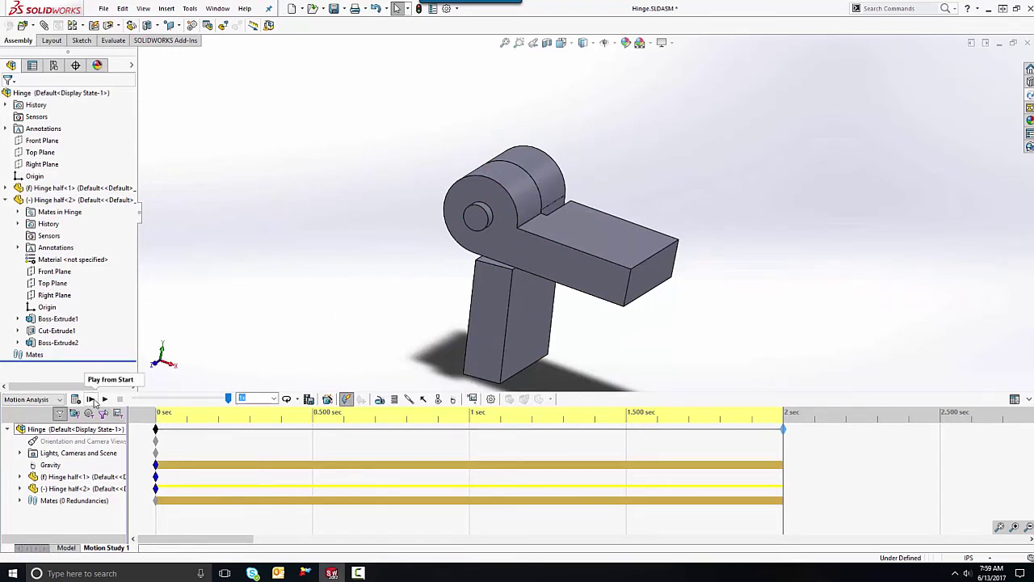
{"action": "left_click", "coordinate": [91, 399]}
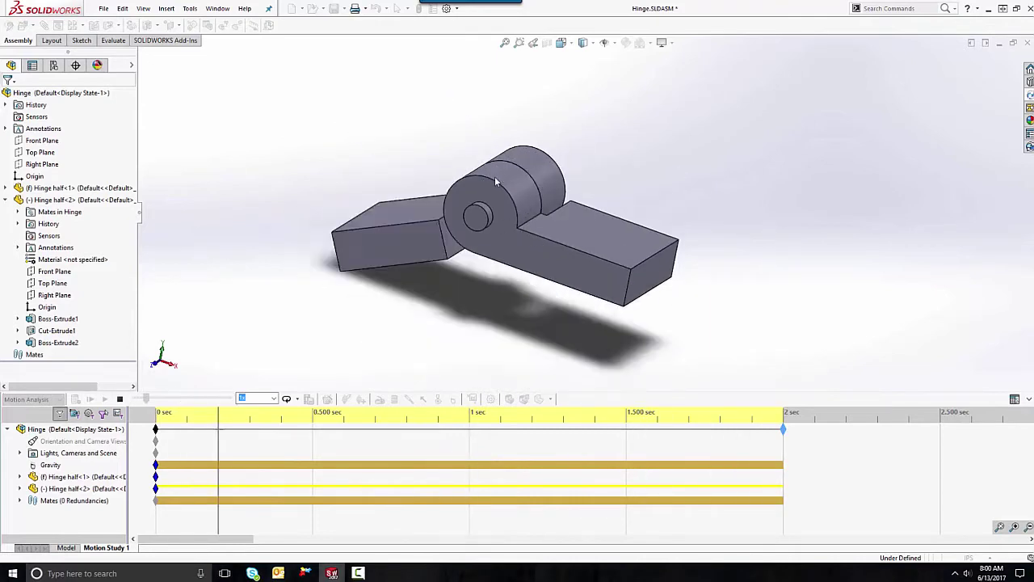
{"action": "left_click", "coordinate": [118, 399]}
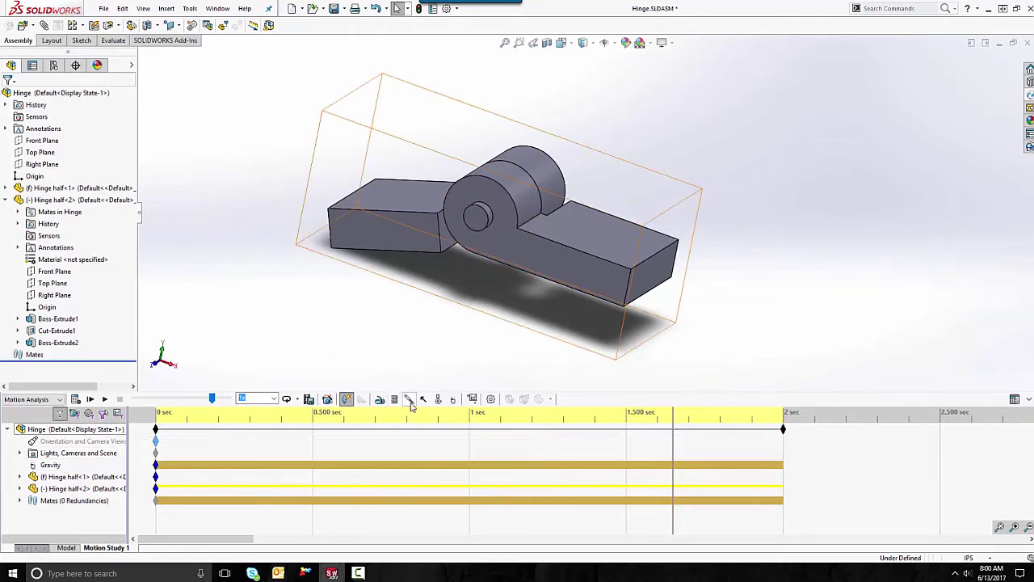
- Add a torsional damper on the hinge's cylindrical face and calculate the study
{"action": "left_click", "coordinate": [408, 398]}
{"action": "left_click", "coordinate": [22, 145]}
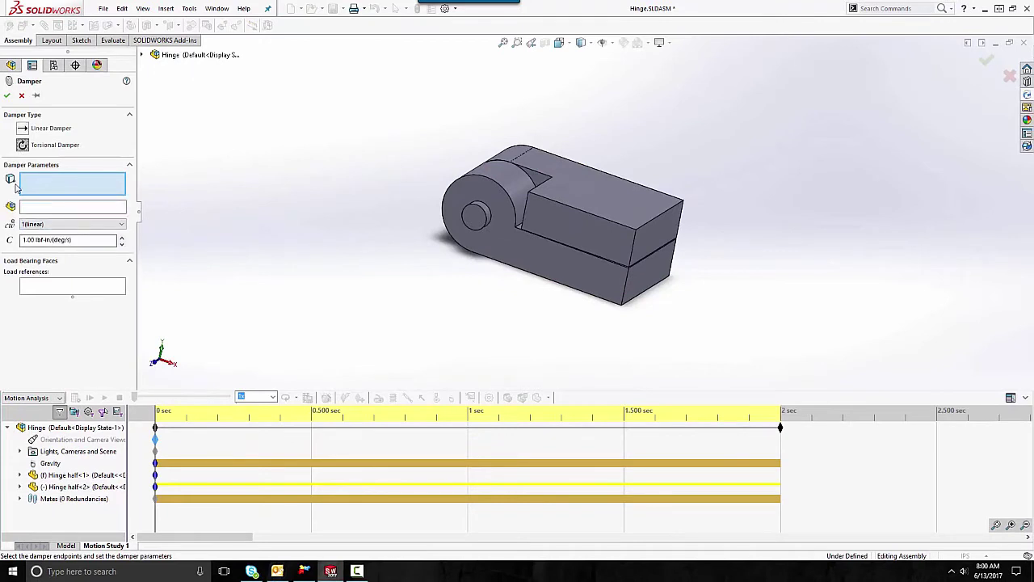
{"action": "left_click", "coordinate": [488, 155]}
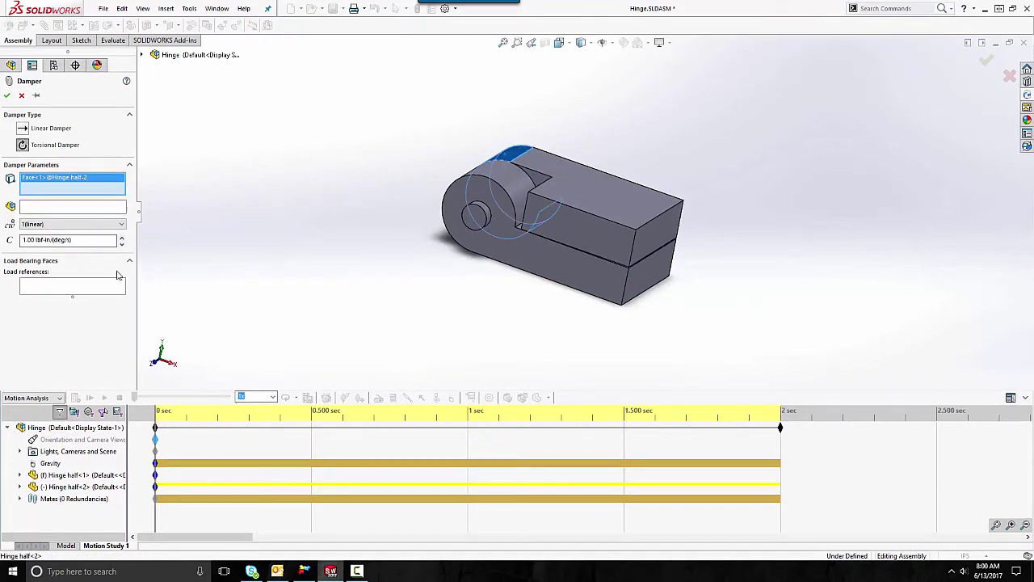
{"action": "left_click", "coordinate": [7, 96]}
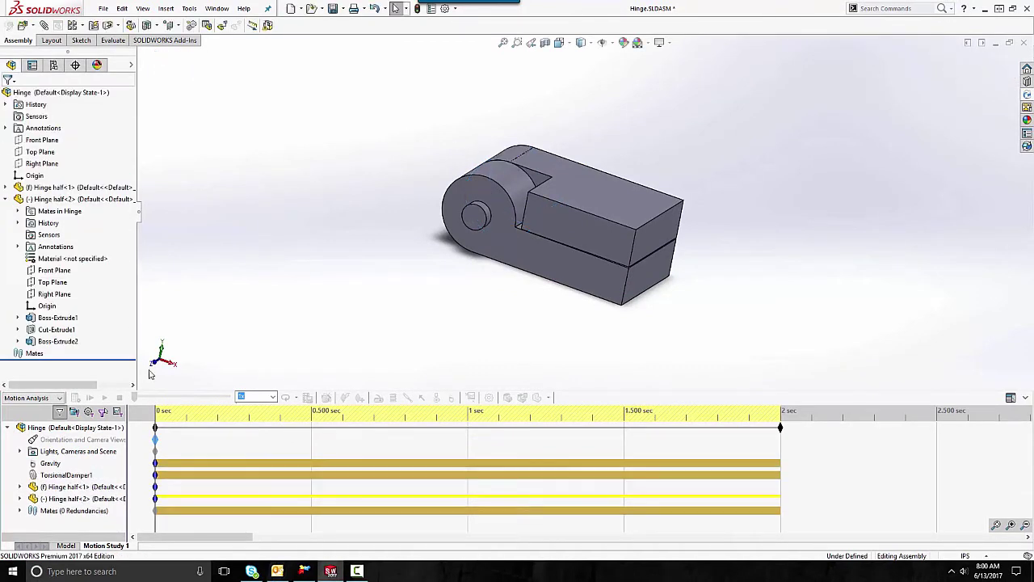
{"action": "left_click", "coordinate": [75, 398]}
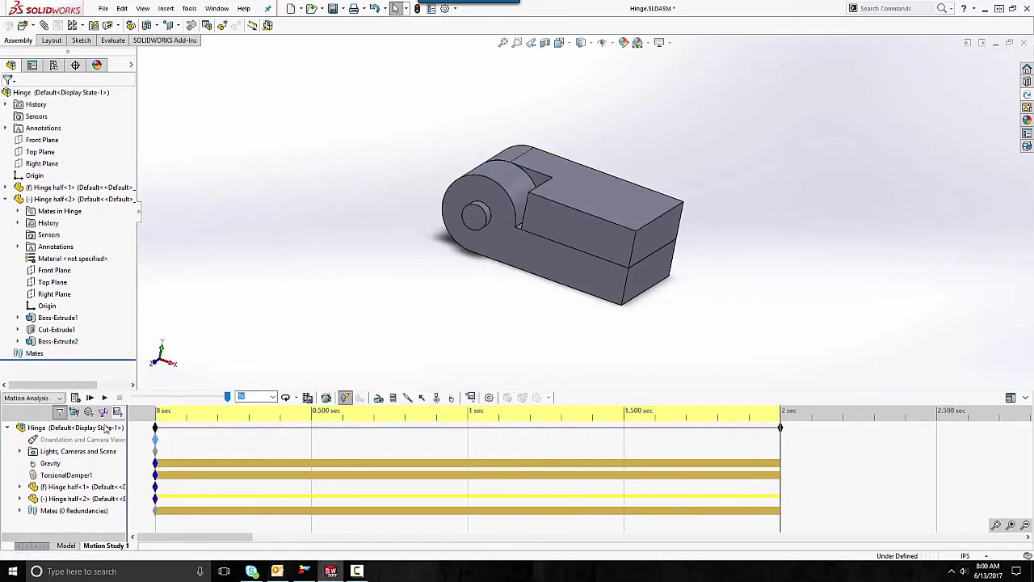
- Edit TorsionalDamper1's damping coefficient and recalculate the study
{"action": "right_click", "coordinate": [69, 476]}
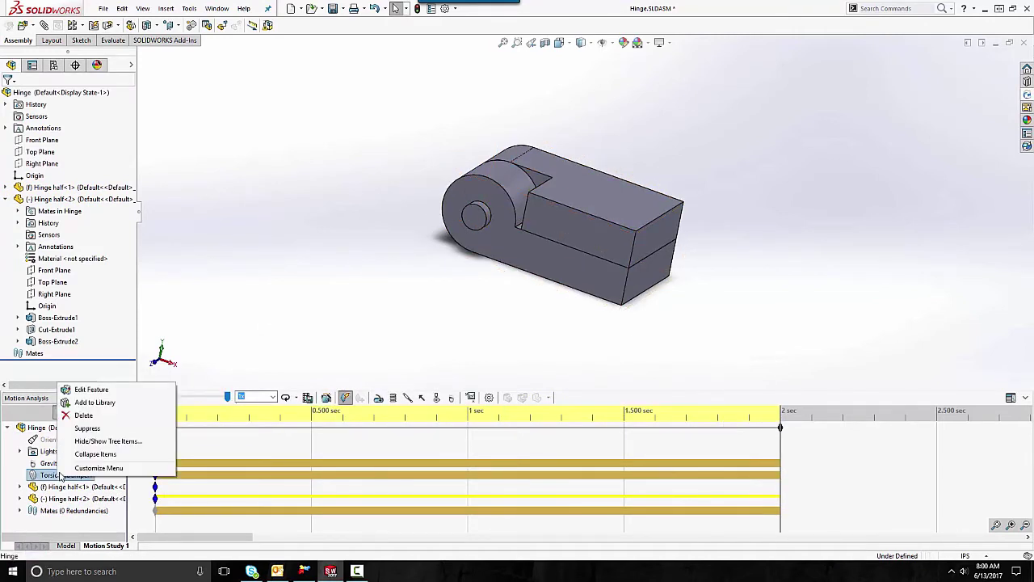
{"action": "left_click", "coordinate": [80, 388]}
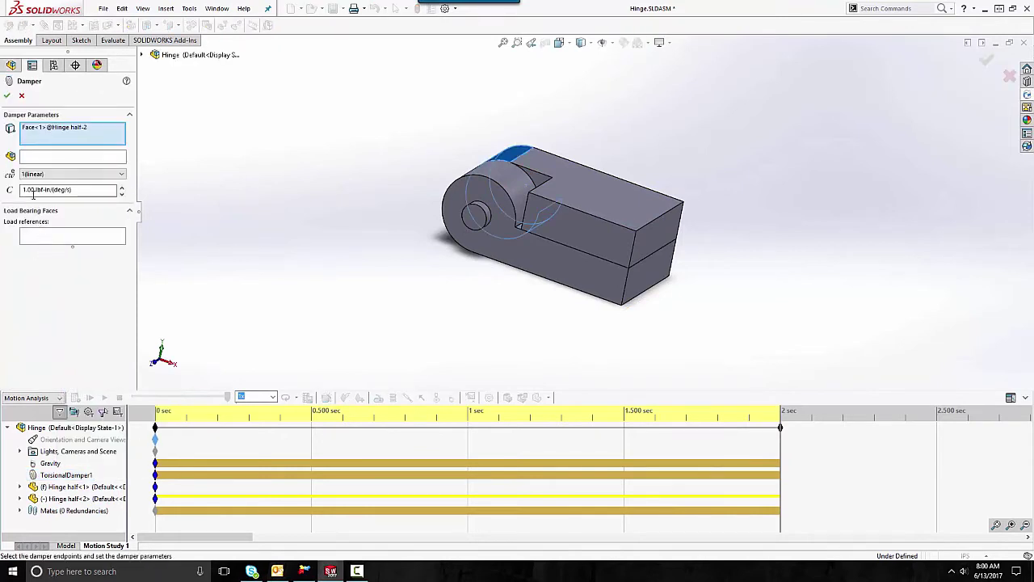
{"action": "left_click", "coordinate": [24, 189]}
{"action": "type", "text": "1"}
{"action": "left_click", "coordinate": [7, 96]}
{"action": "left_click", "coordinate": [75, 397]}
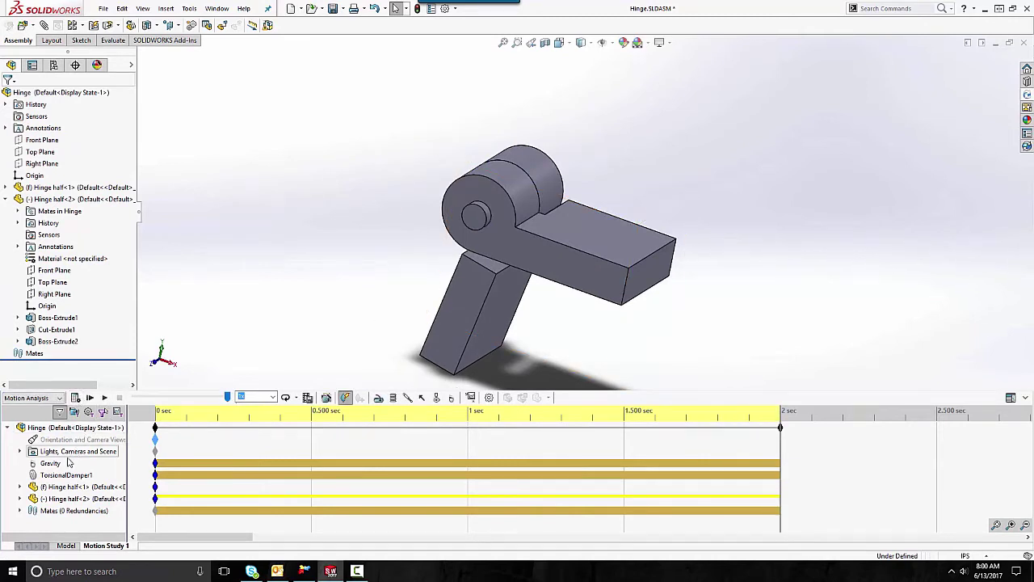
- Set TorsionalDamper1's damping coefficient to 0.0005 lbf-in/(deg/s)
{"action": "right_click", "coordinate": [58, 478]}
{"action": "left_click", "coordinate": [89, 387]}
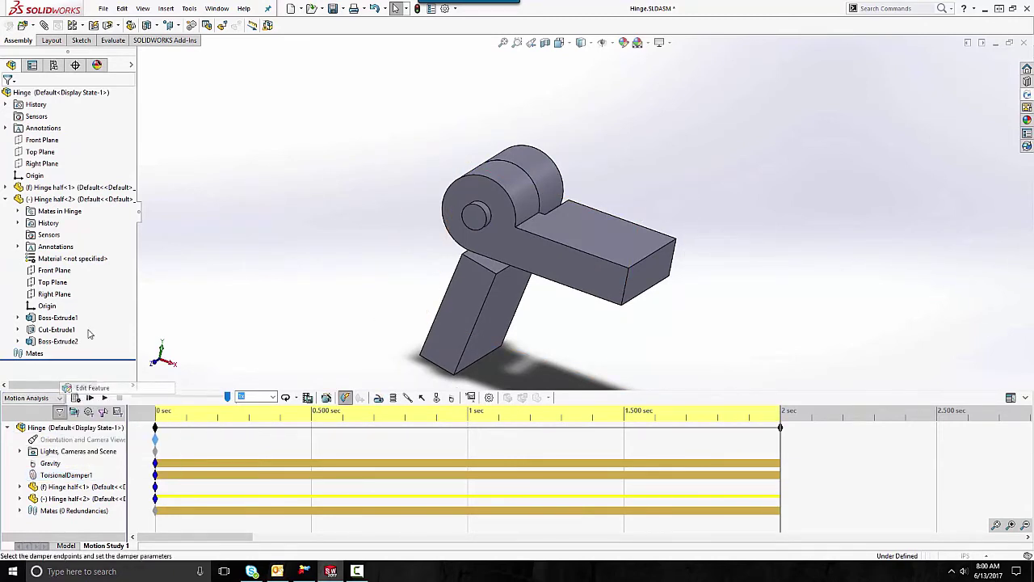
{"action": "double_click", "coordinate": [39, 189]}
{"action": "type", "text": "0.0005lbf-in/(deg/s"}
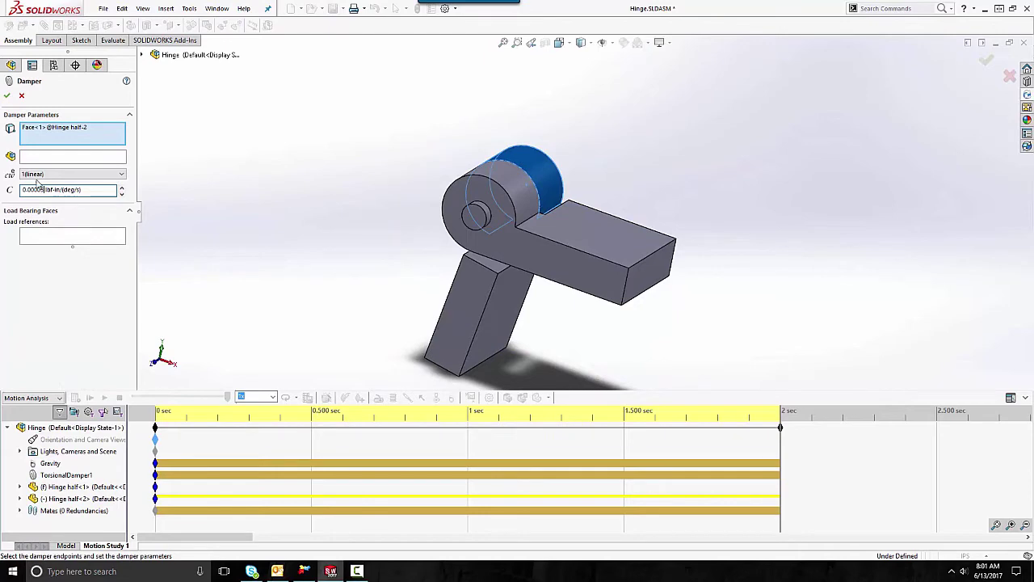
{"action": "left_click", "coordinate": [7, 95]}
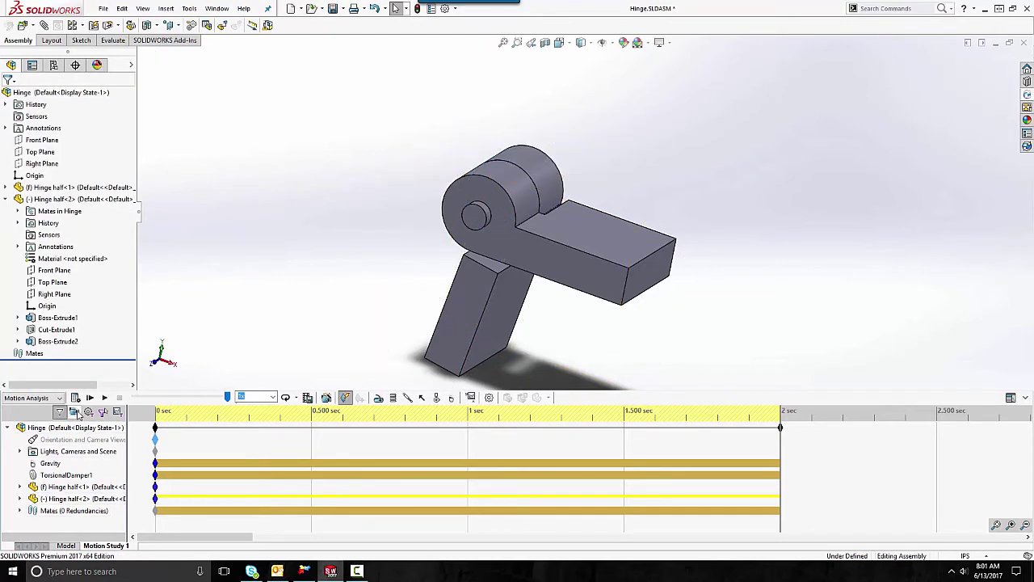
- Drag Hinge half<2> open about the pin, recalculate from that pose, and rewind to start
{"action": "left_click", "coordinate": [74, 397]}
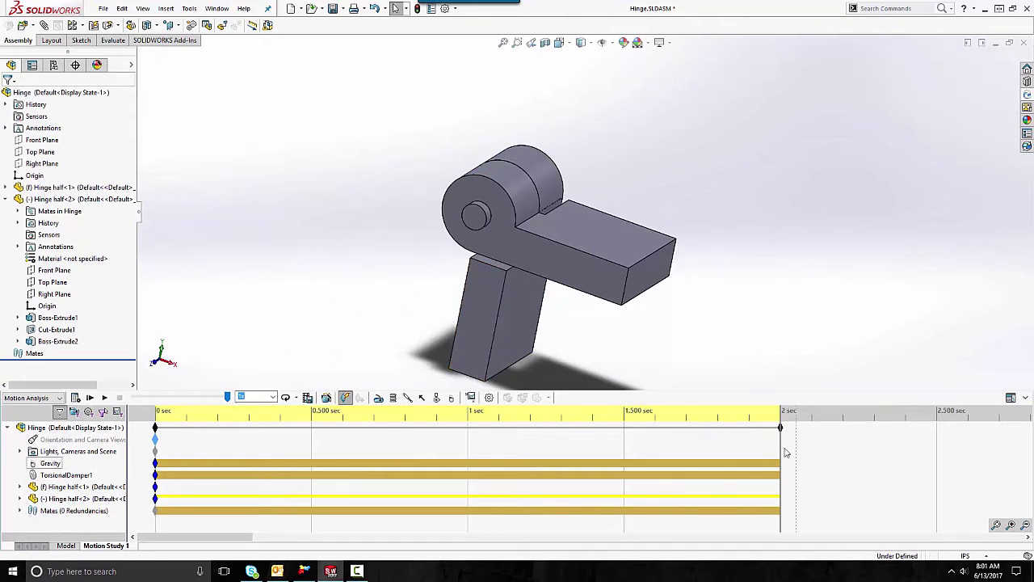
{"action": "left_click", "coordinate": [90, 397]}
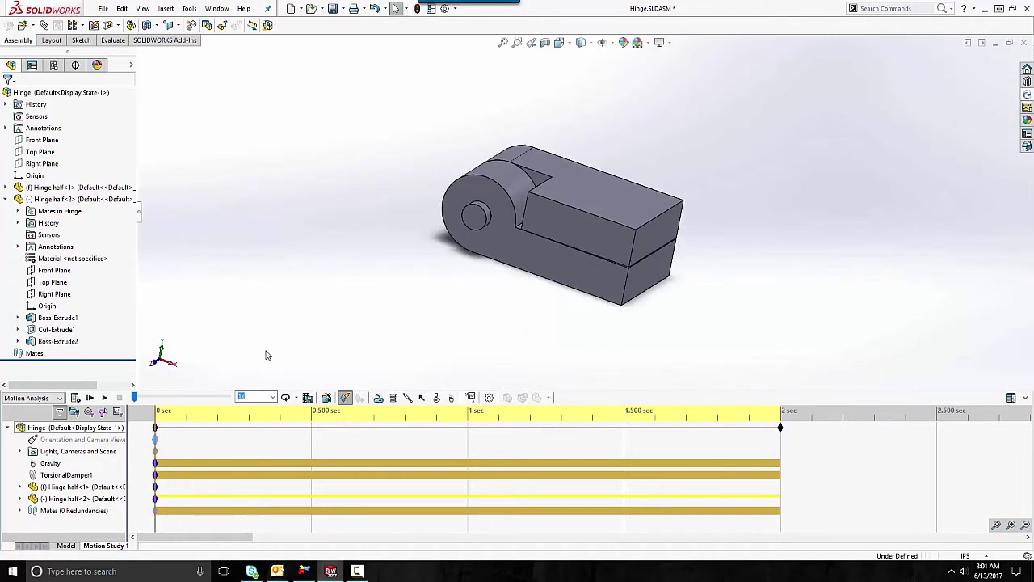
{"action": "left_click", "coordinate": [599, 227]}
{"action": "left_click_drag", "start_coordinate": [599, 227], "coordinate": [579, 103]}
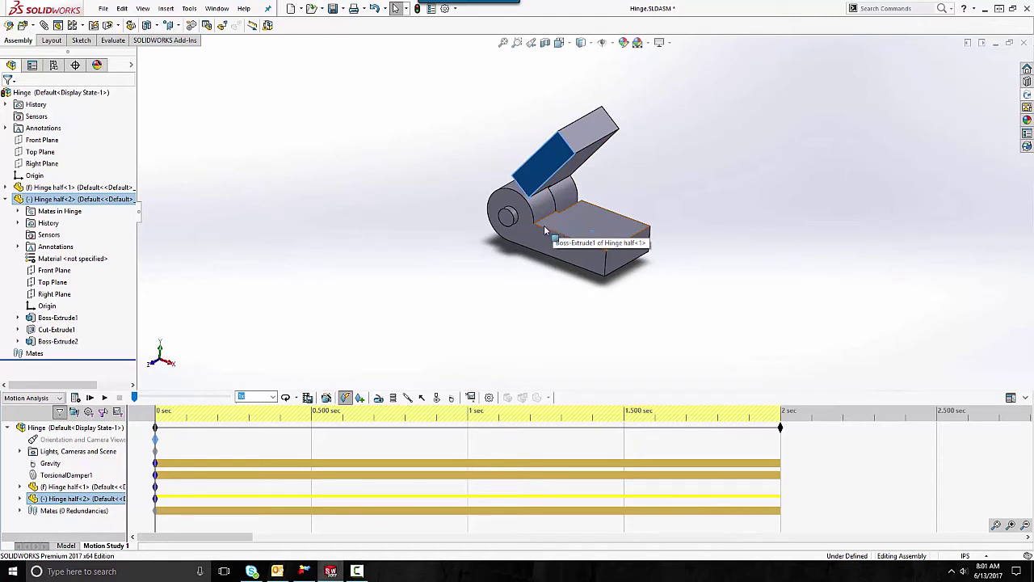
{"action": "left_click", "coordinate": [403, 339]}
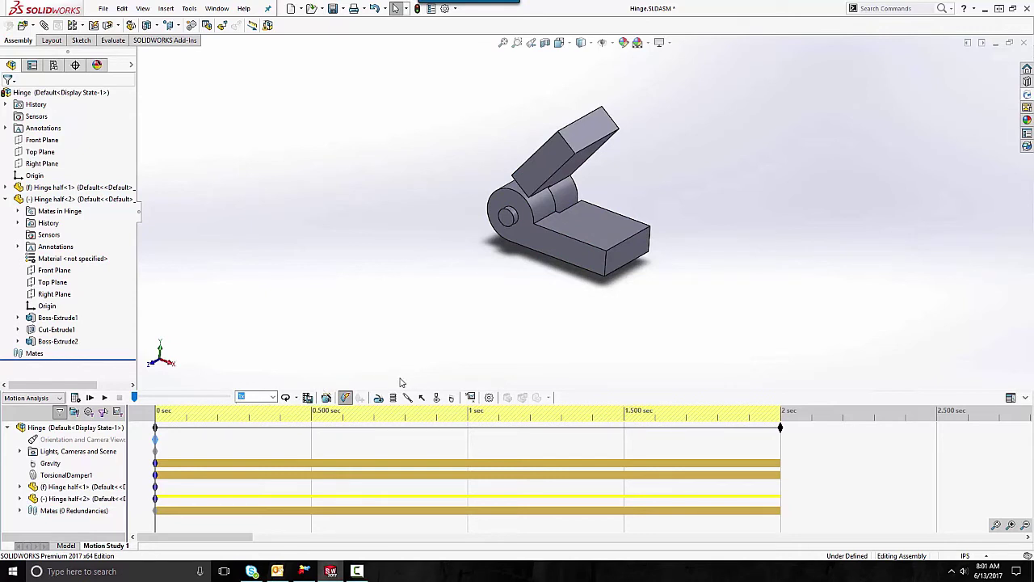
{"action": "left_click", "coordinate": [76, 398]}
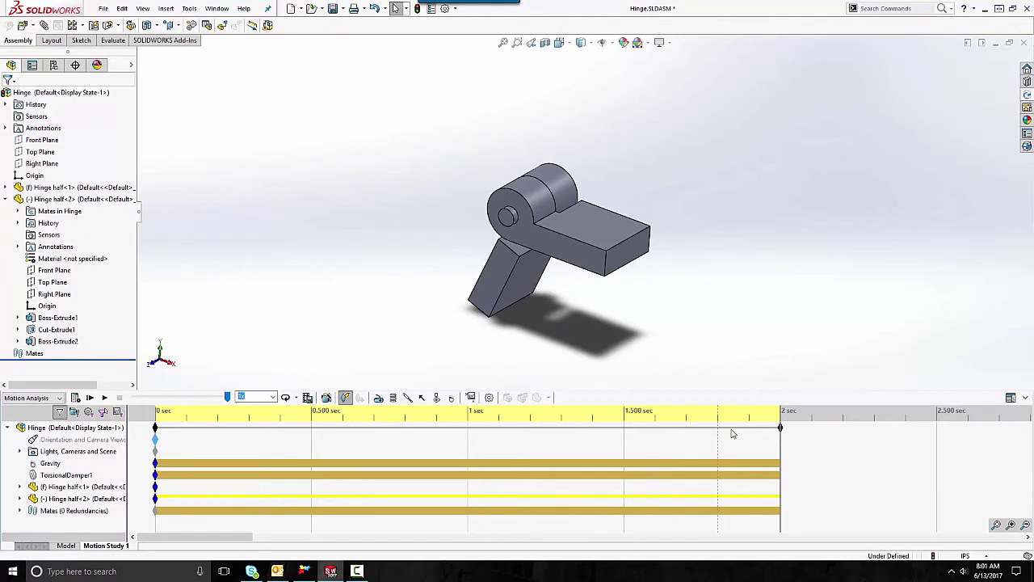
{"action": "left_click_drag", "start_coordinate": [616, 456], "coordinate": [366, 433]}
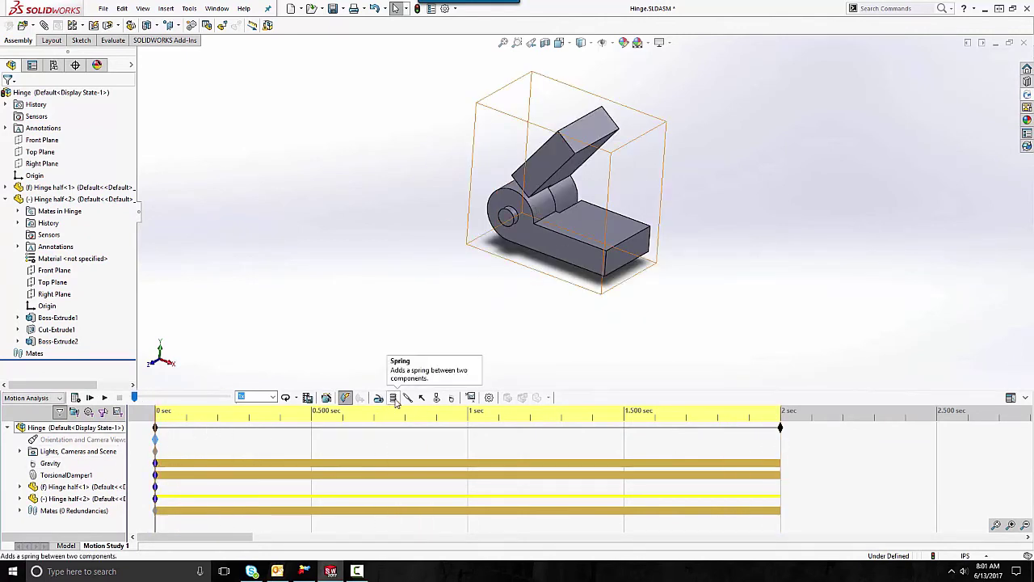
- Add a 1.00 lbf-in/deg torsional spring on Hinge half-2's knuckle face
{"action": "left_click", "coordinate": [393, 398]}
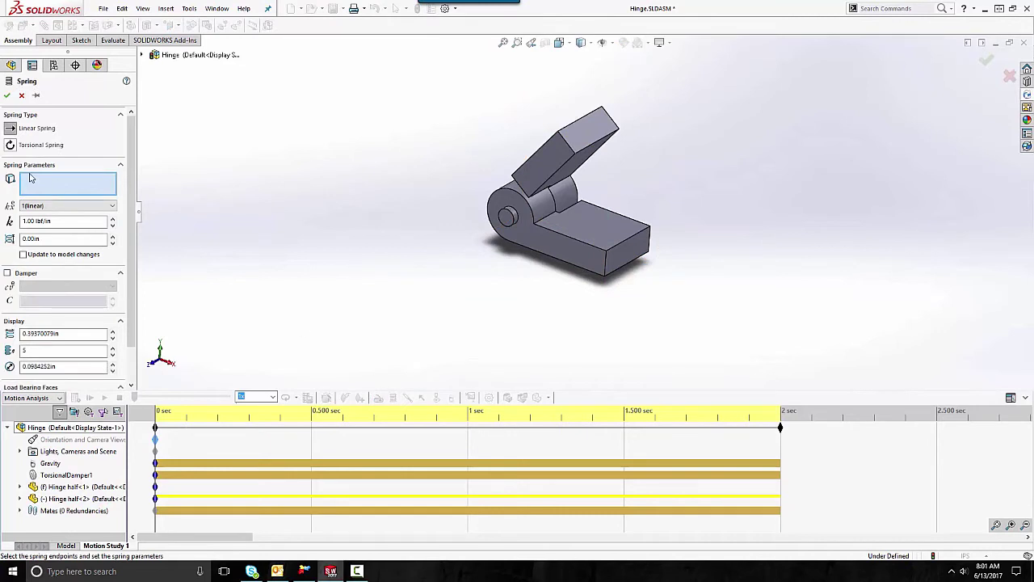
{"action": "left_click", "coordinate": [10, 145]}
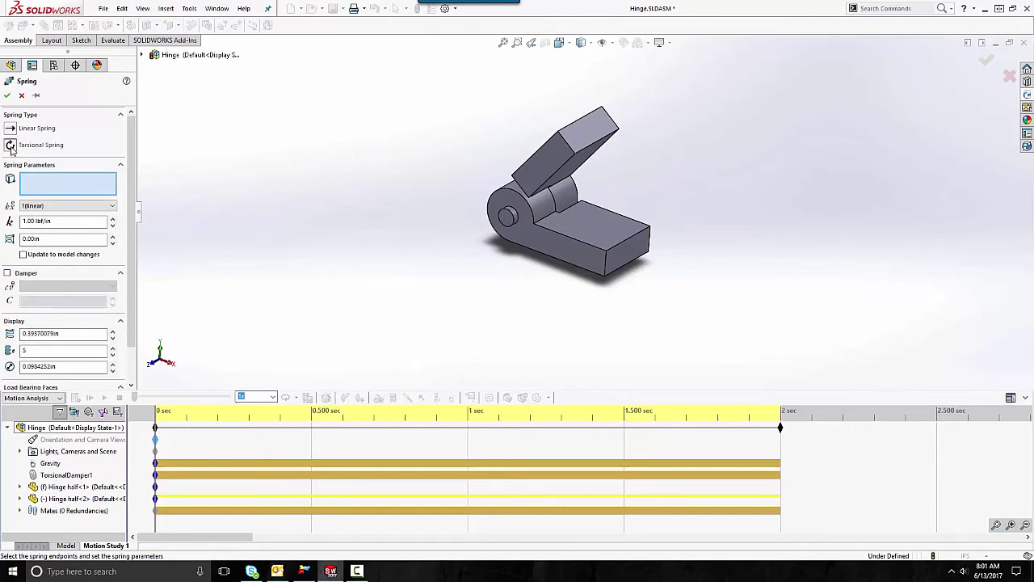
{"action": "left_click", "coordinate": [566, 200]}
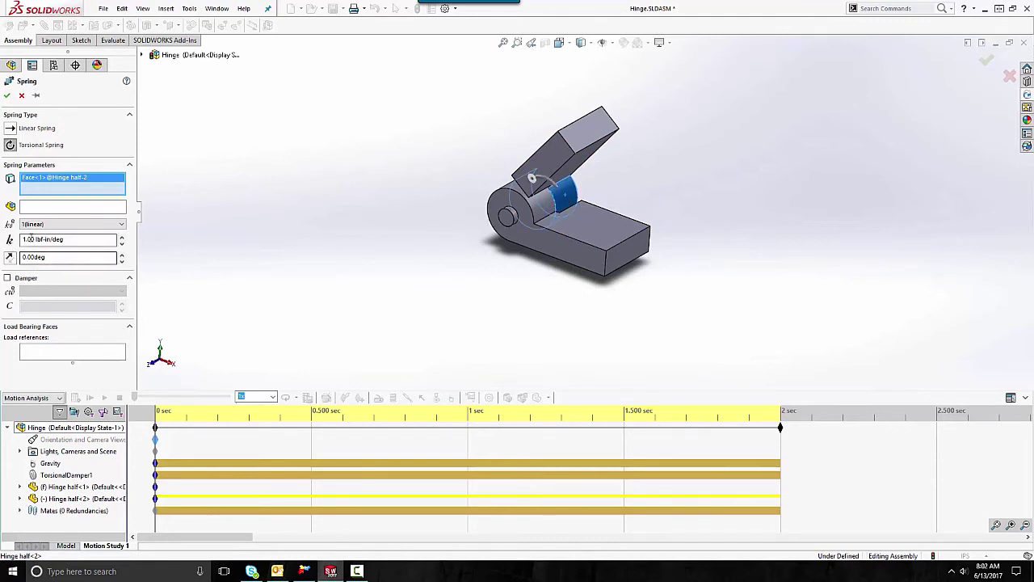
{"action": "left_click", "coordinate": [6, 95]}
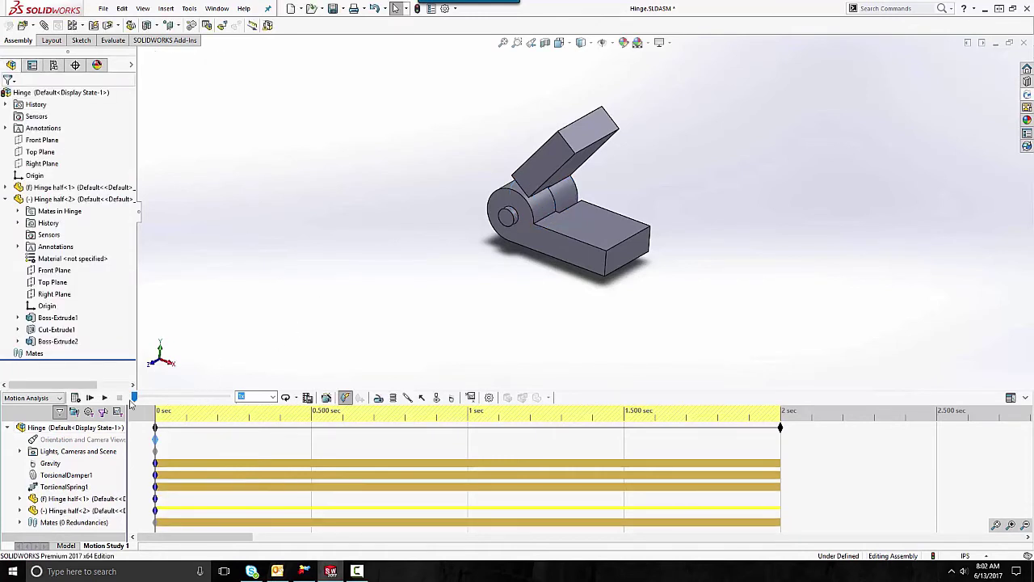
- Add a Distance-type rotary motor on the knuckle face turning 15° over 0.5 s
{"action": "left_click", "coordinate": [377, 399]}
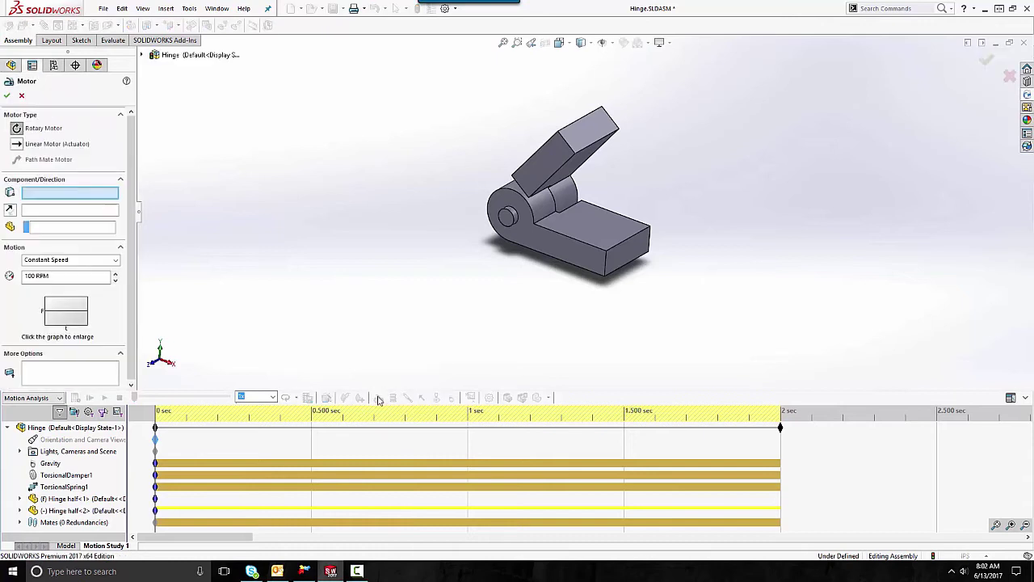
{"action": "left_click", "coordinate": [556, 214]}
{"action": "left_click", "coordinate": [71, 208]}
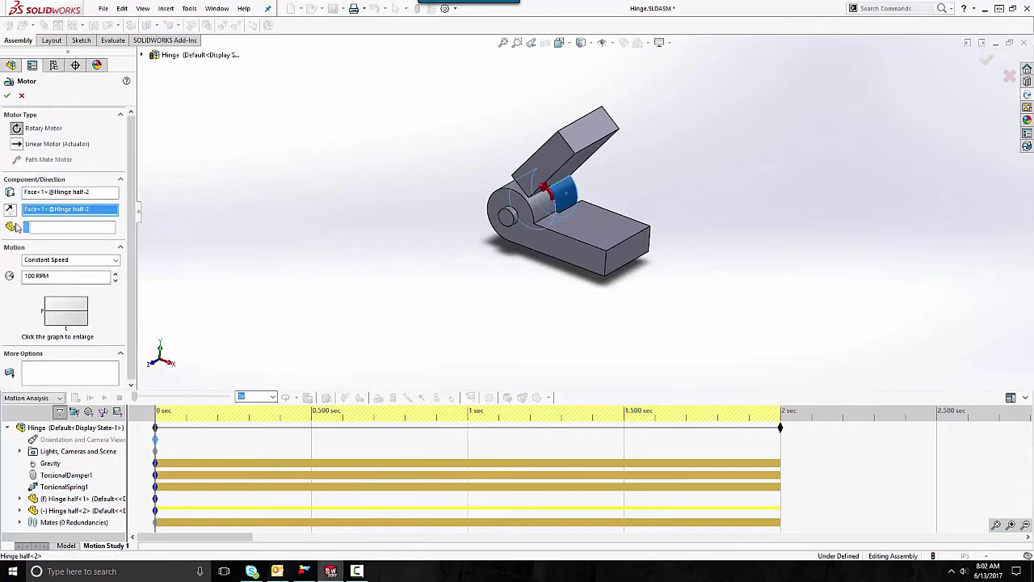
{"action": "left_click", "coordinate": [48, 259]}
{"action": "left_click", "coordinate": [44, 280]}
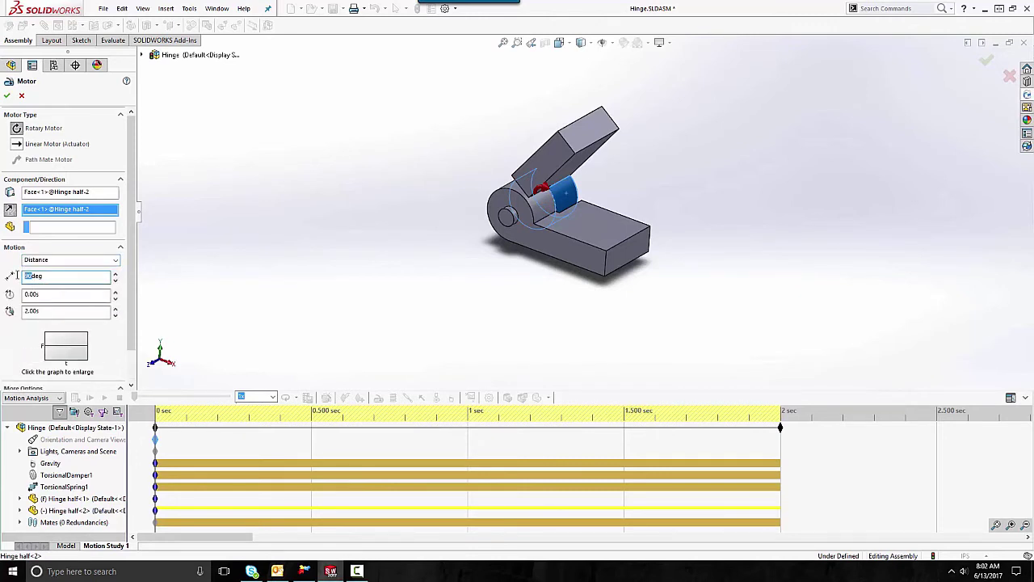
{"action": "left_click", "coordinate": [40, 311]}
{"action": "type", "text": "0."}
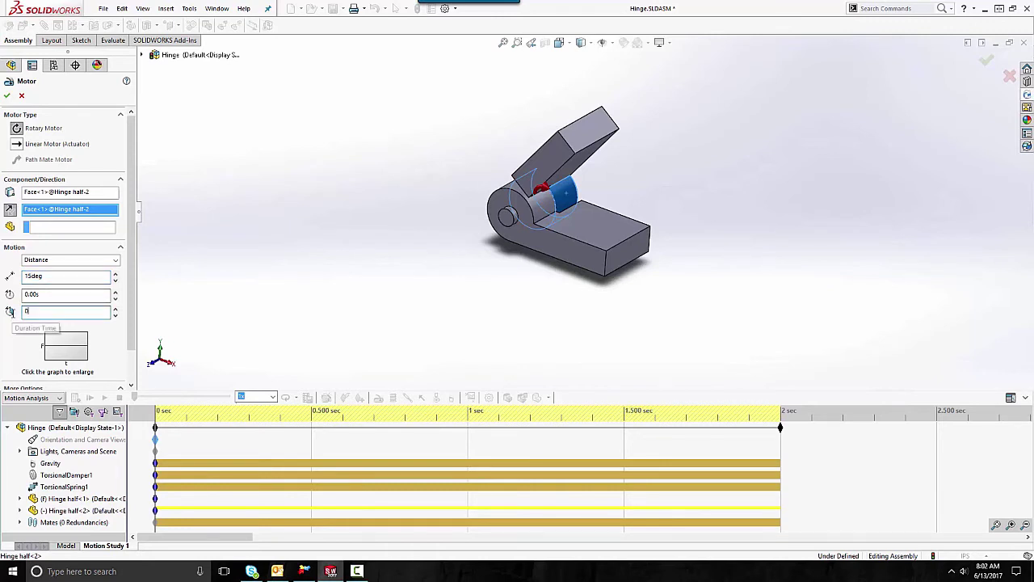
{"action": "type", "text": "50s"}
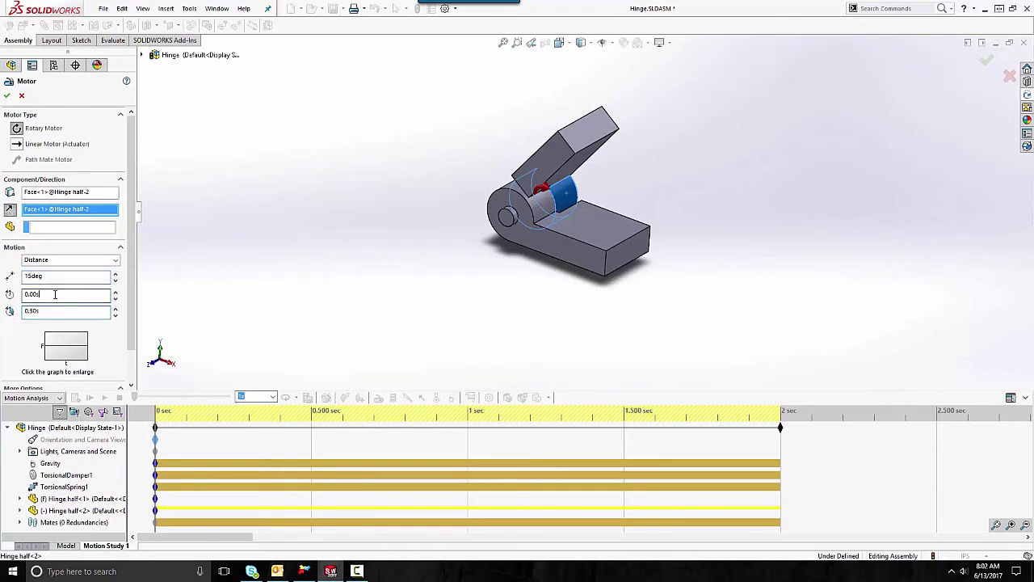
{"action": "left_click", "coordinate": [8, 97]}
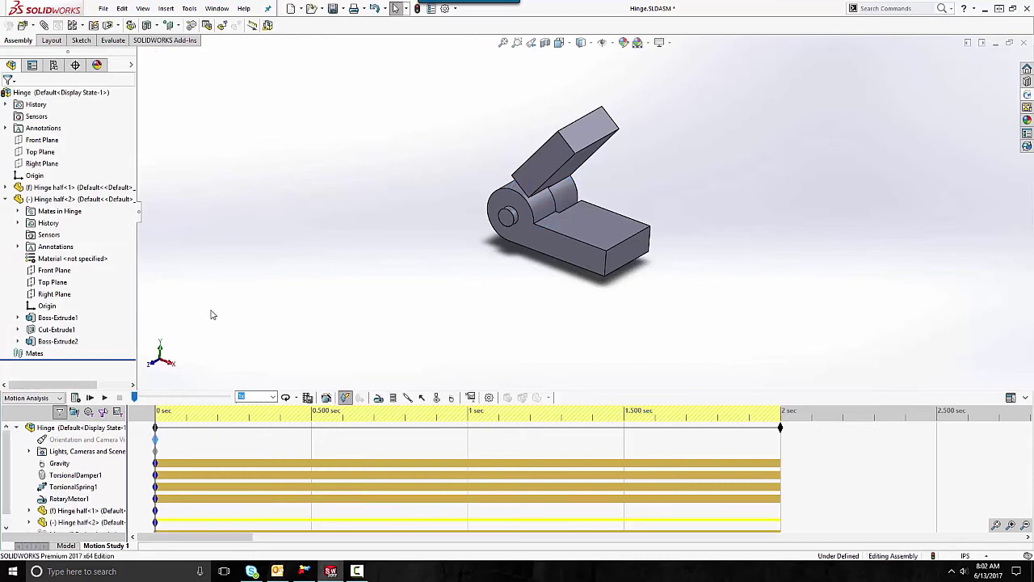
- Switch RotaryMotor1 off at 0.2 s and return the time bar to 0 s
{"action": "left_click", "coordinate": [217, 504]}
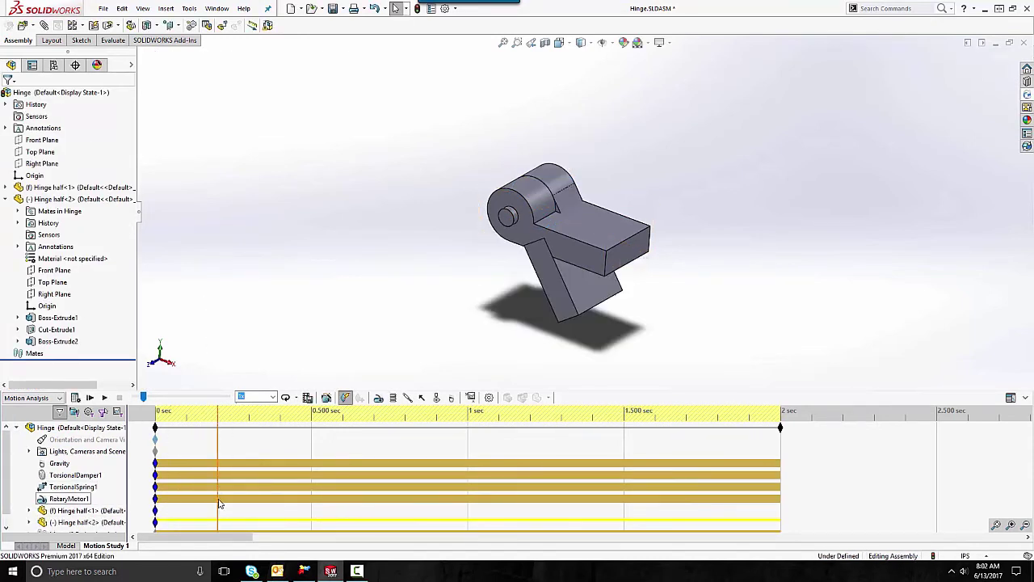
{"action": "right_click", "coordinate": [219, 500]}
{"action": "left_click", "coordinate": [234, 436]}
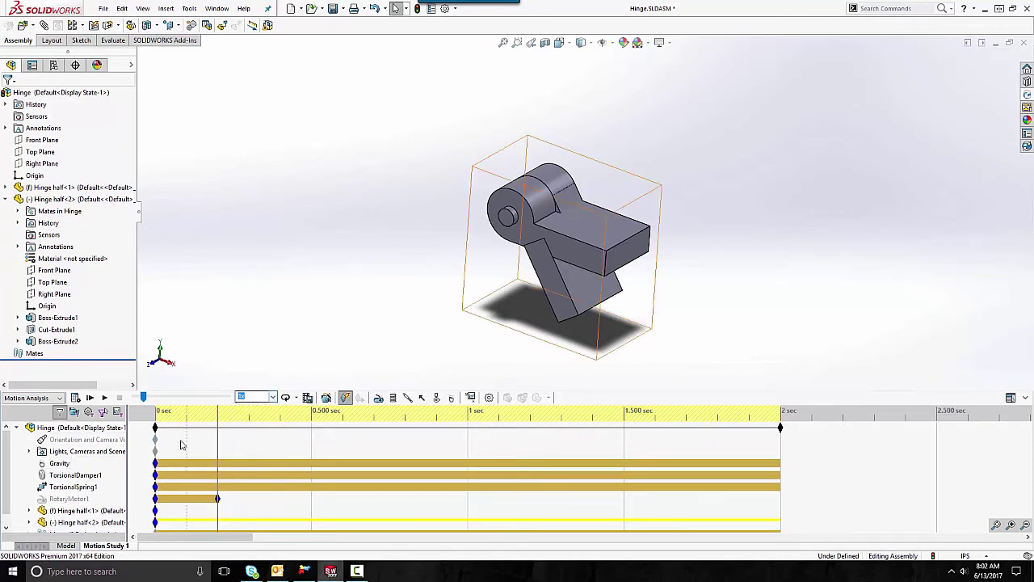
{"action": "left_click_drag", "start_coordinate": [218, 437], "coordinate": [145, 433]}
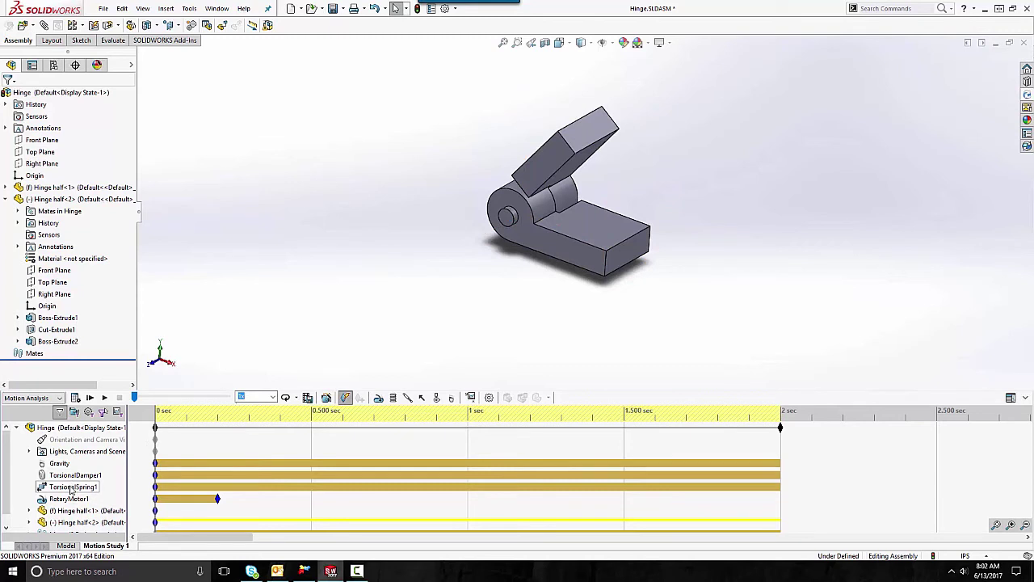
- Recalculate and play the 2-second study with motor, spring and damper acting
{"action": "left_click", "coordinate": [75, 396]}
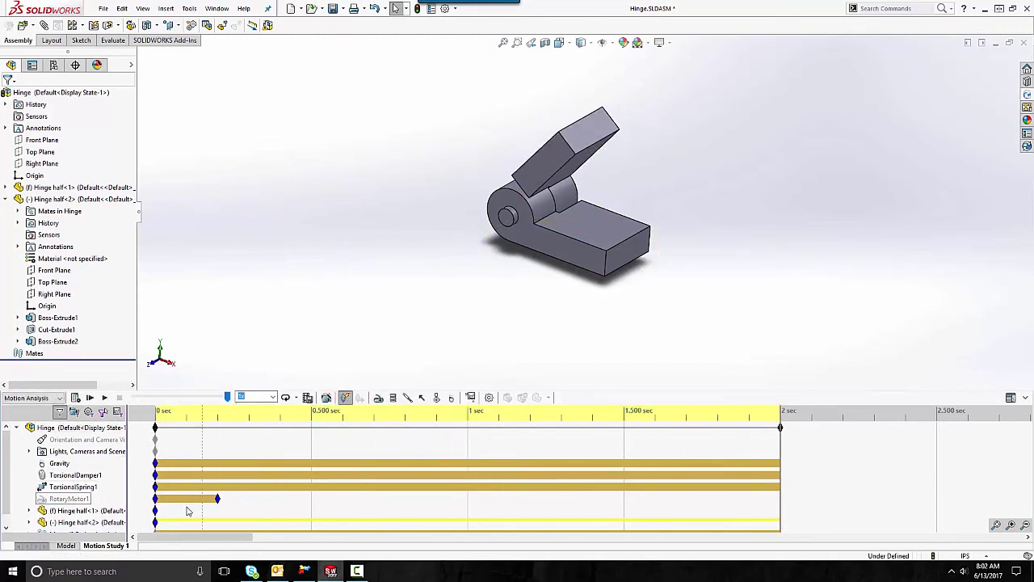
{"action": "left_click", "coordinate": [90, 397]}
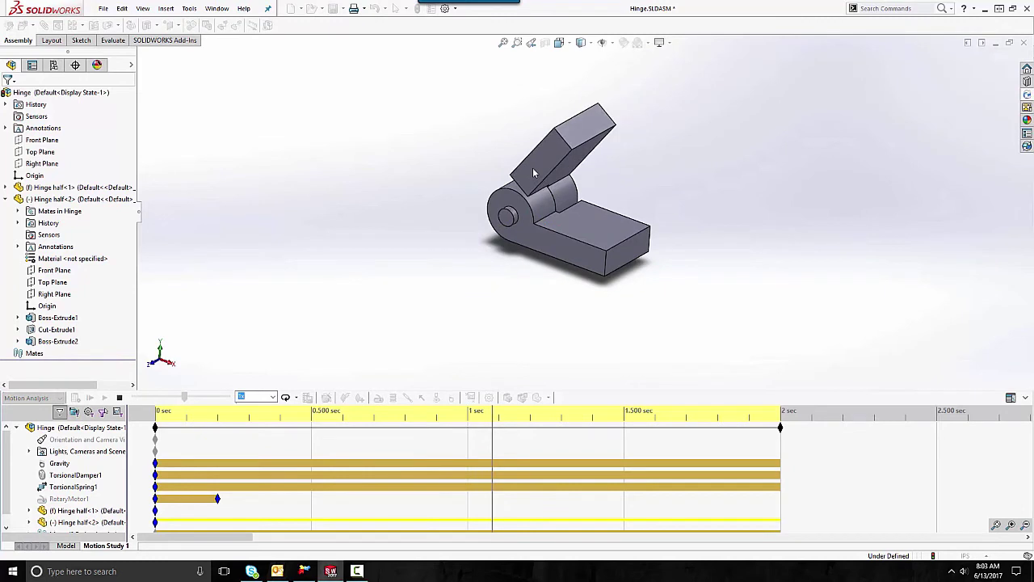
{"action": "left_click", "coordinate": [218, 500]}
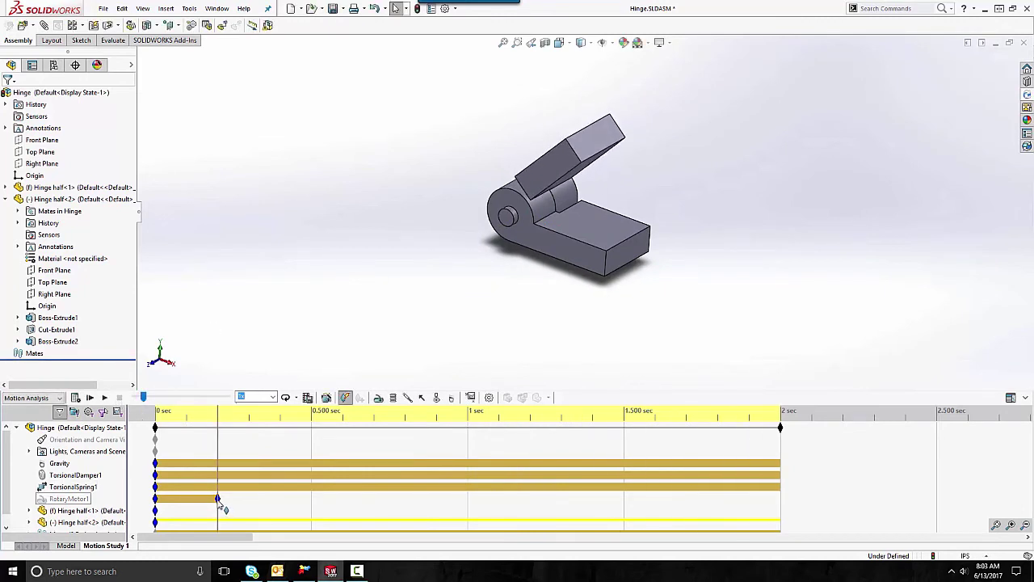
- Change RotaryMotor1's rotation distance from 15° to 20°
{"action": "right_click", "coordinate": [81, 499]}
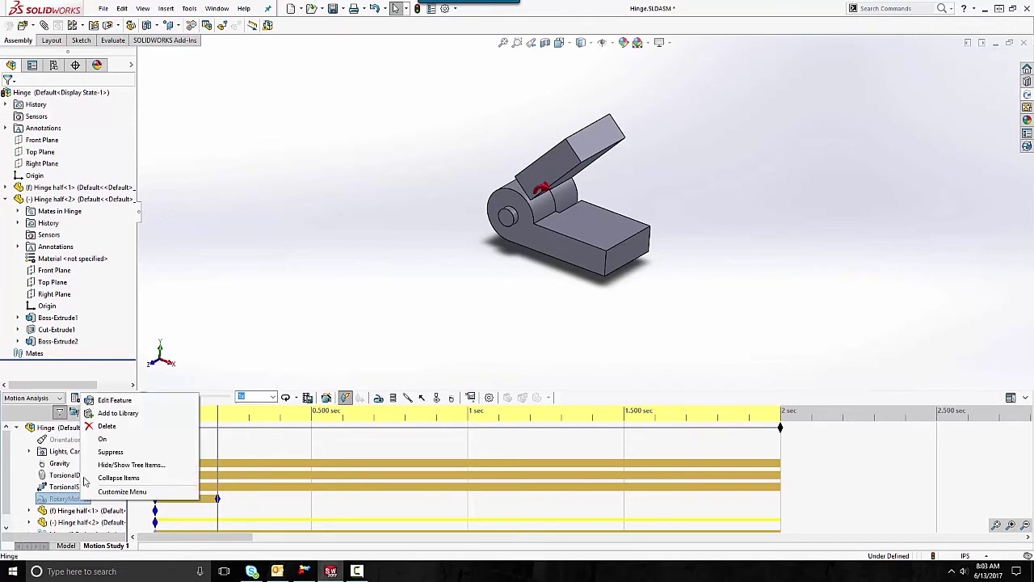
{"action": "left_click", "coordinate": [113, 399]}
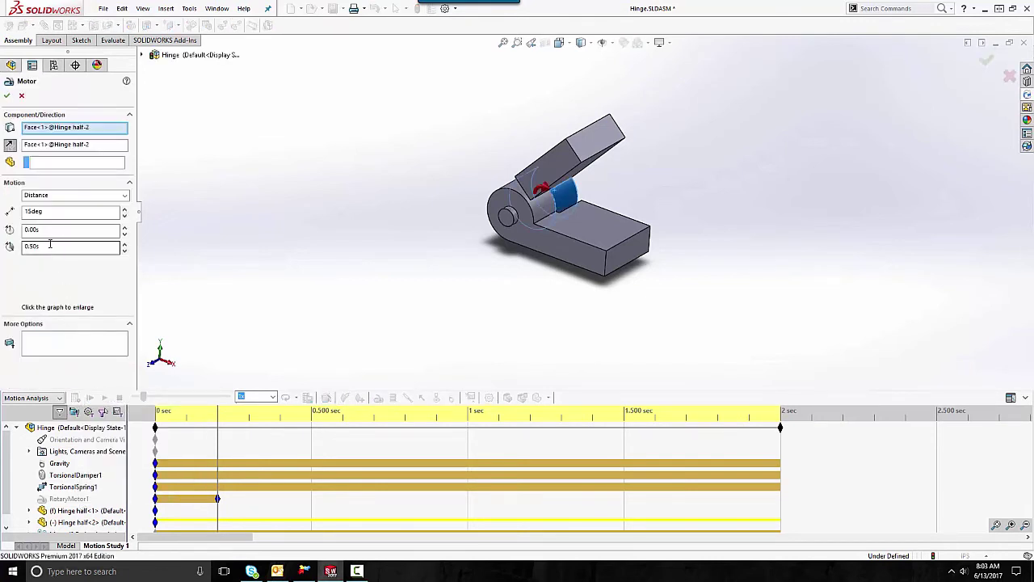
{"action": "left_click_drag", "start_coordinate": [33, 211], "coordinate": [18, 211]}
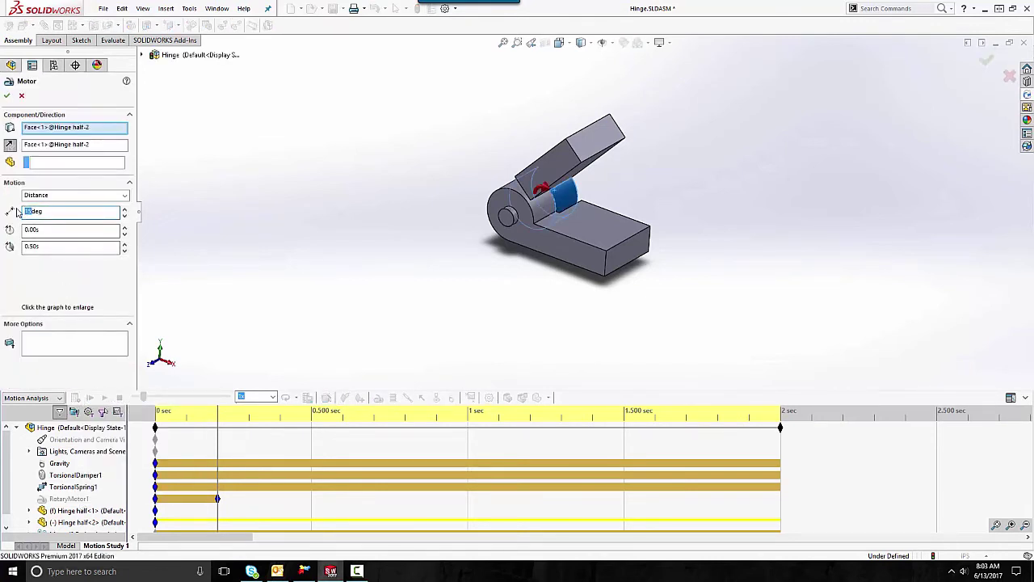
{"action": "left_click", "coordinate": [9, 96]}
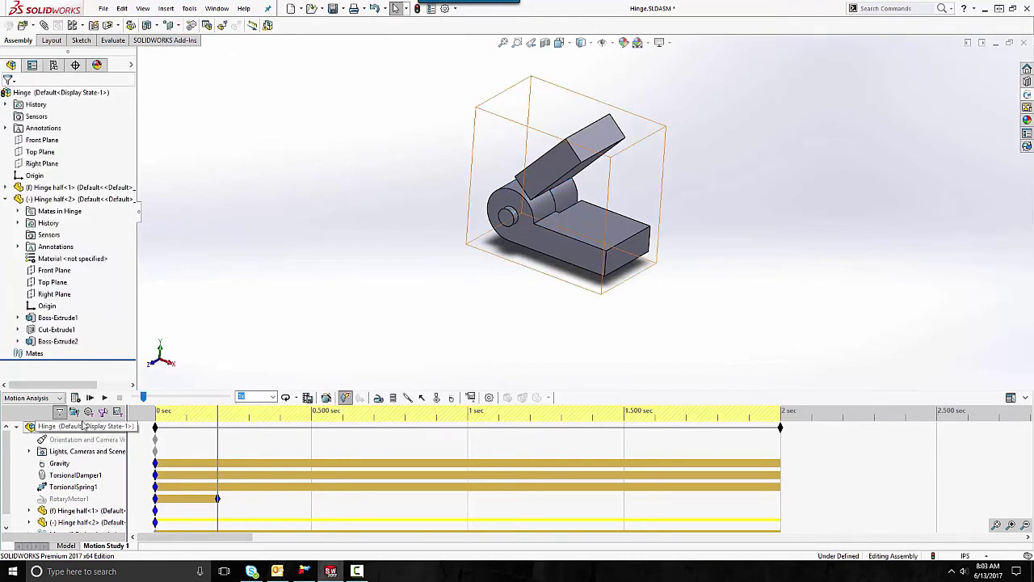
- Extend RotaryMotor1's run to end at 0.5 s and recalculate the study
{"action": "left_click", "coordinate": [204, 479]}
{"action": "left_click_drag", "start_coordinate": [216, 498], "coordinate": [315, 511]}
{"action": "left_click", "coordinate": [75, 397]}
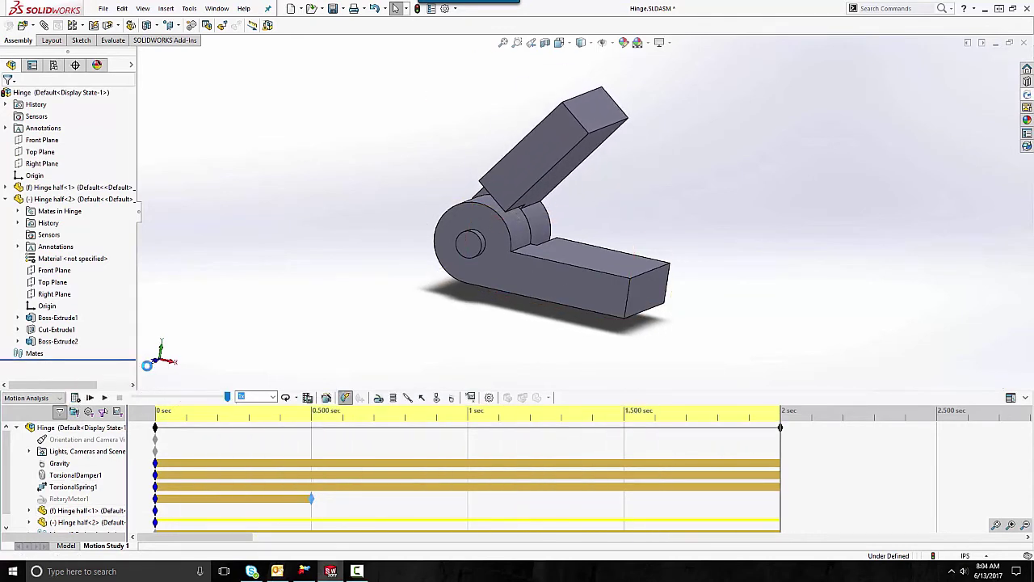
- Revise TorsionalSpring1's damping value and recalculate the motion study
{"action": "right_click", "coordinate": [89, 489]}
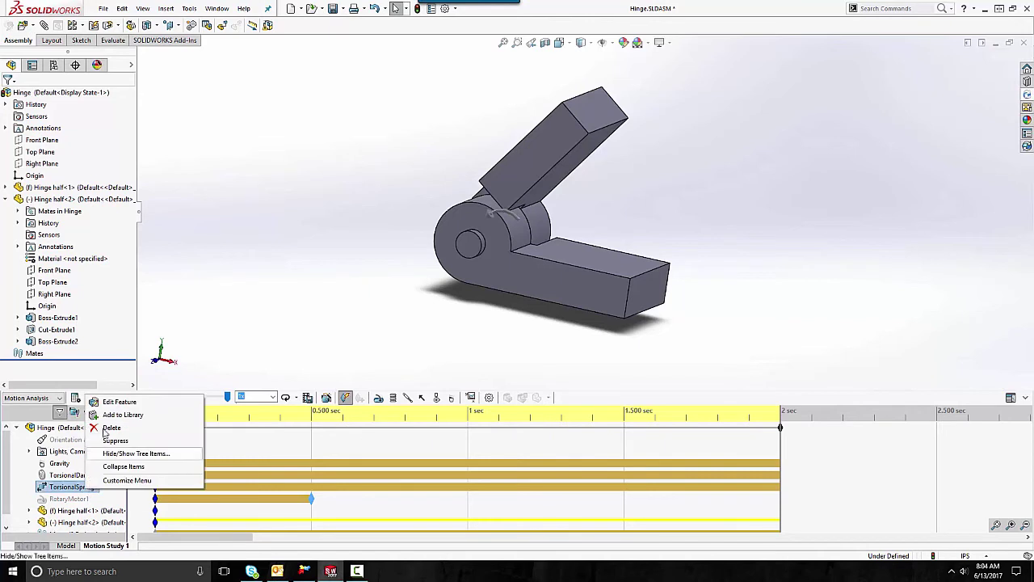
{"action": "left_click", "coordinate": [101, 401]}
{"action": "left_click", "coordinate": [39, 255]}
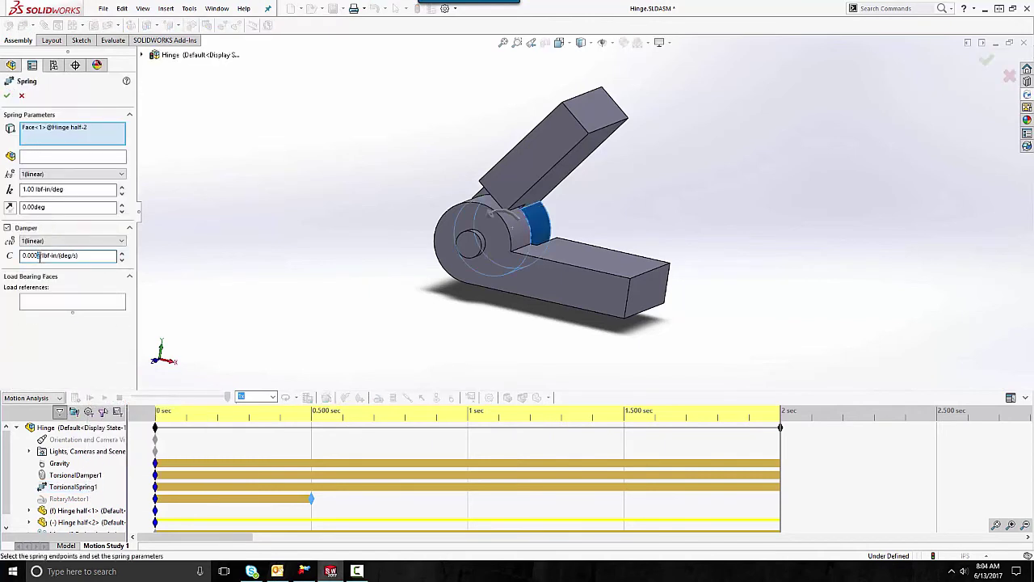
{"action": "left_click", "coordinate": [6, 96]}
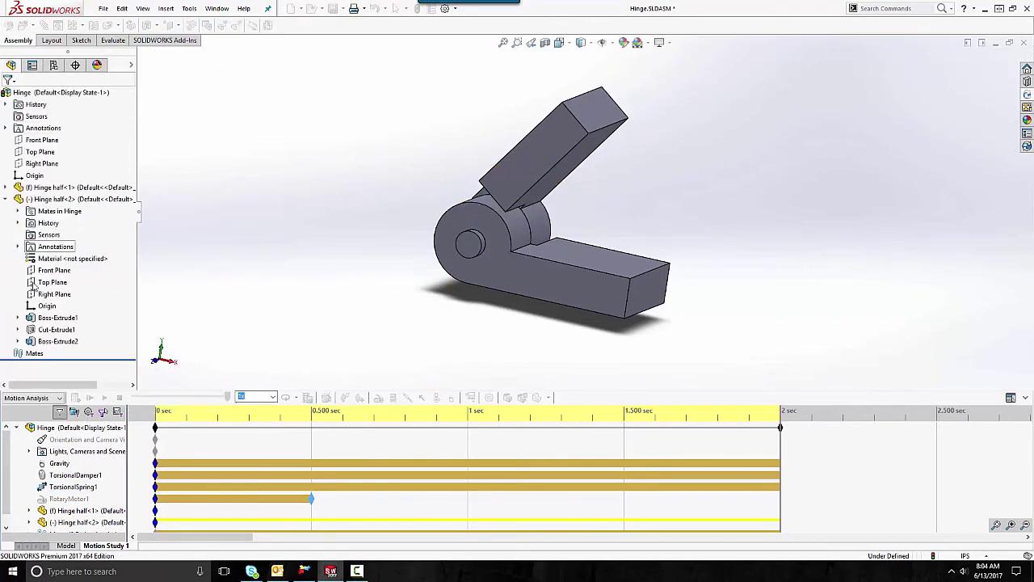
{"action": "left_click", "coordinate": [76, 398]}
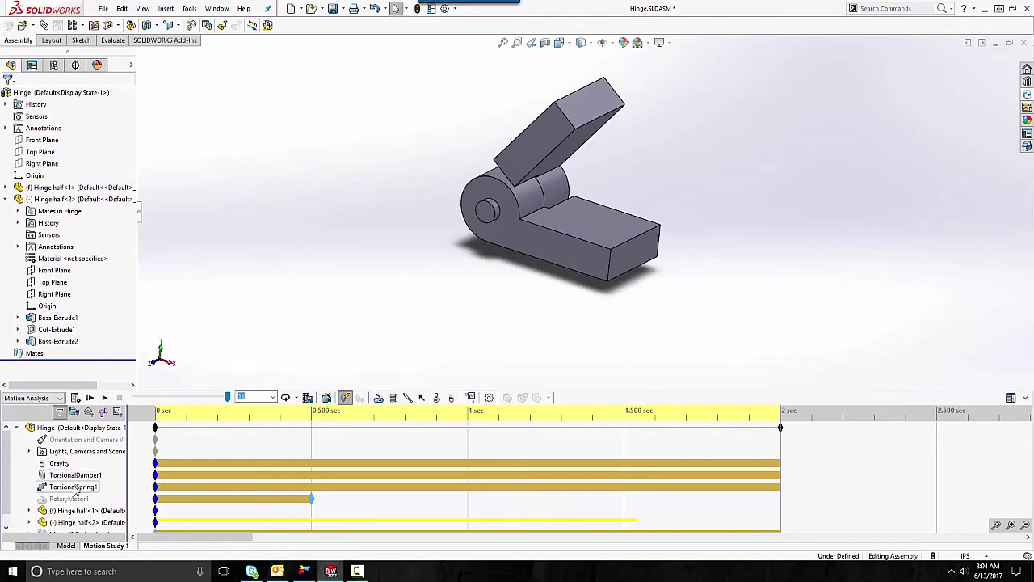
- Lower TorsionalSpring1's stiffness below 1.00 lbf-in/deg and recalculate again
{"action": "right_click", "coordinate": [75, 488]}
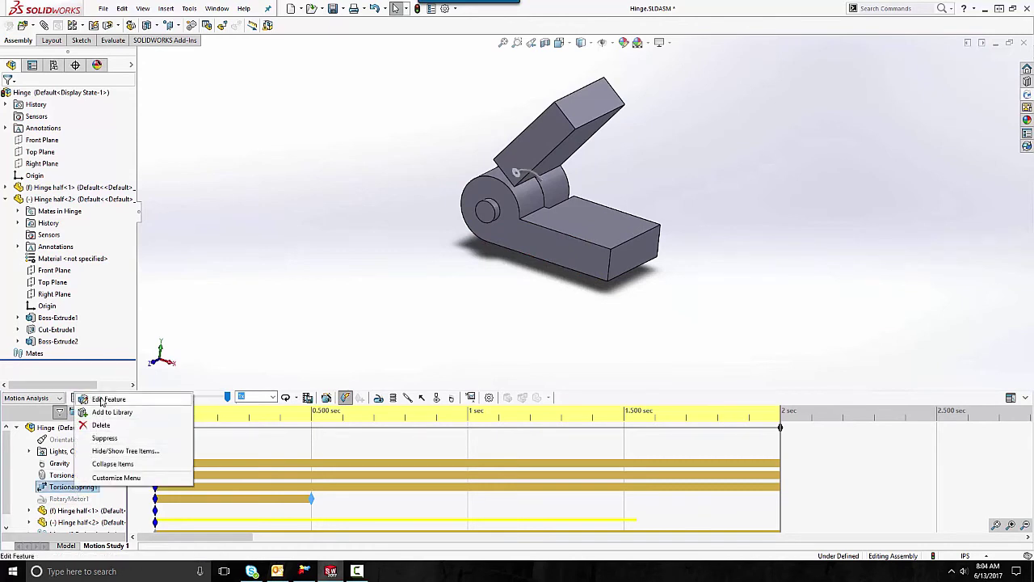
{"action": "left_click", "coordinate": [109, 396]}
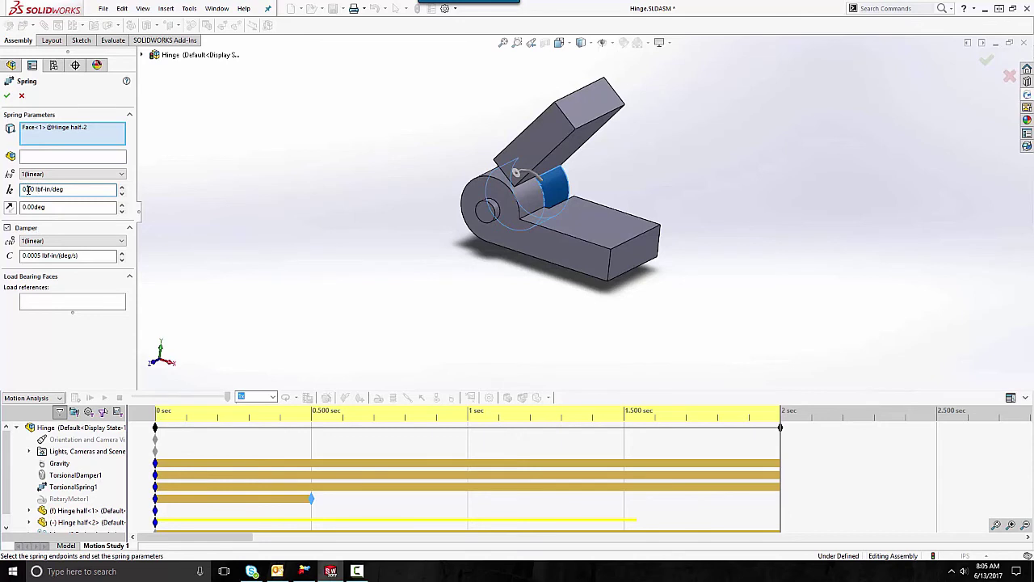
{"action": "left_click", "coordinate": [7, 96]}
{"action": "left_click", "coordinate": [76, 397]}
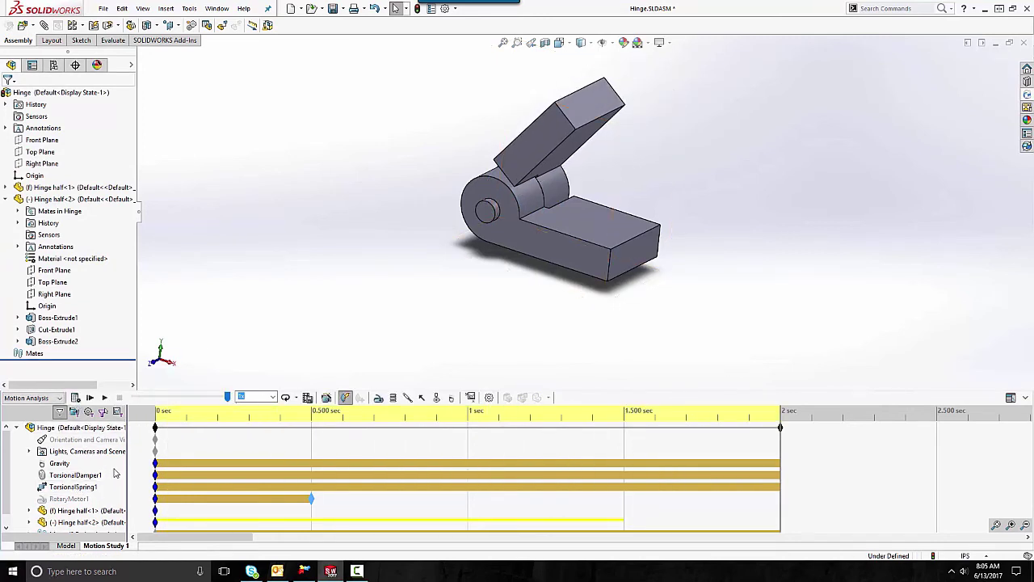
- Plot Local Concentric1's Angular Displacement magnitude against time as a new motion plot
{"action": "scroll", "coordinate": [88, 466], "scroll_direction": "down", "scroll_amount": 1}
{"action": "left_click", "coordinate": [30, 522]}
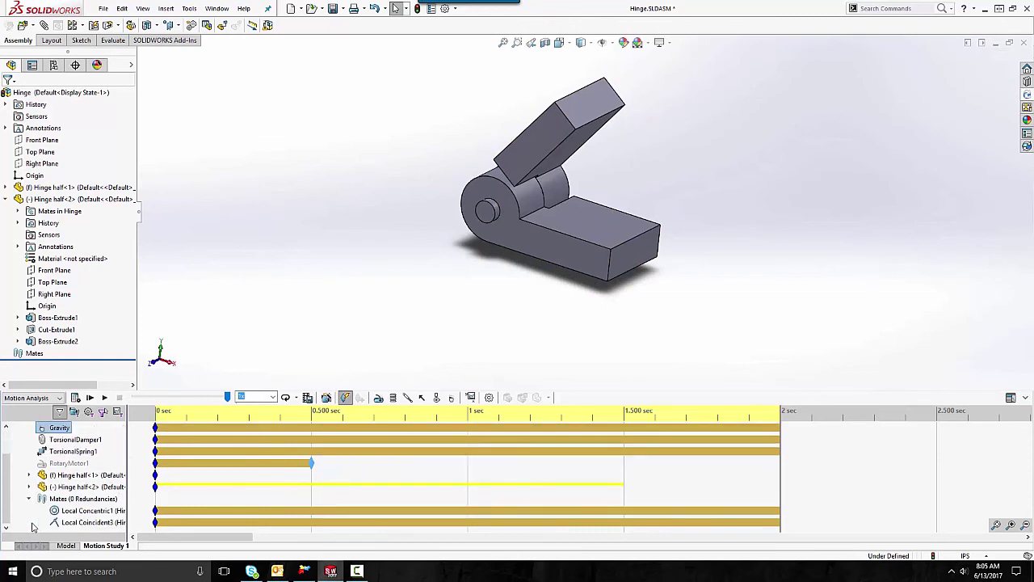
{"action": "right_click", "coordinate": [77, 511]}
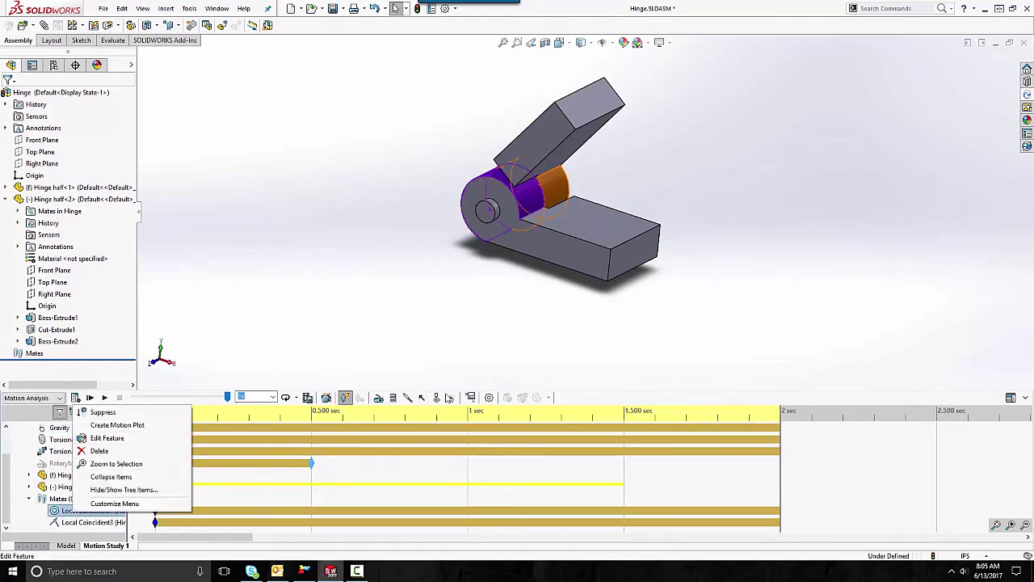
{"action": "left_click", "coordinate": [471, 397]}
{"action": "left_click", "coordinate": [83, 129]}
{"action": "left_click", "coordinate": [78, 139]}
{"action": "left_click", "coordinate": [75, 144]}
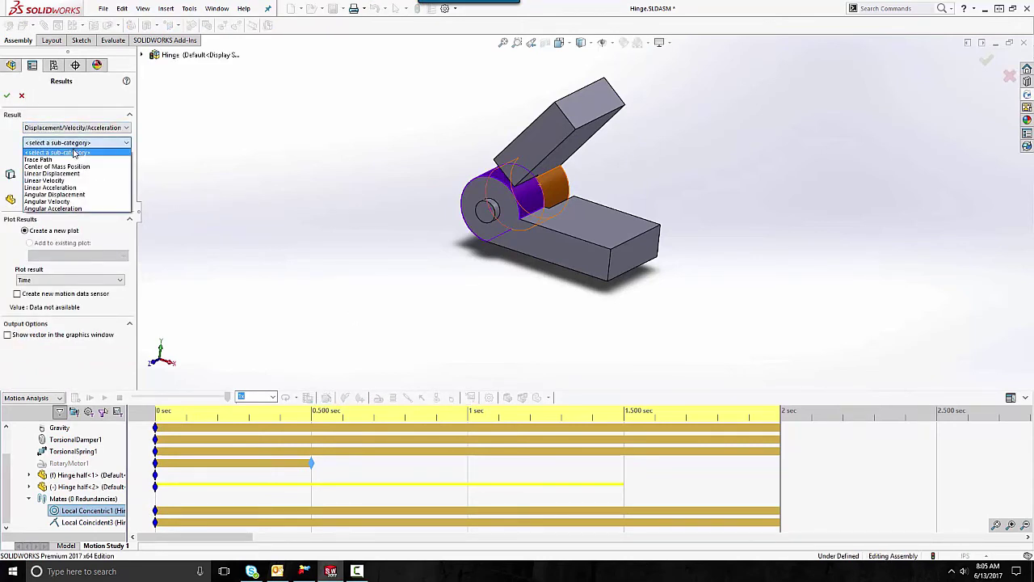
{"action": "left_click", "coordinate": [52, 176]}
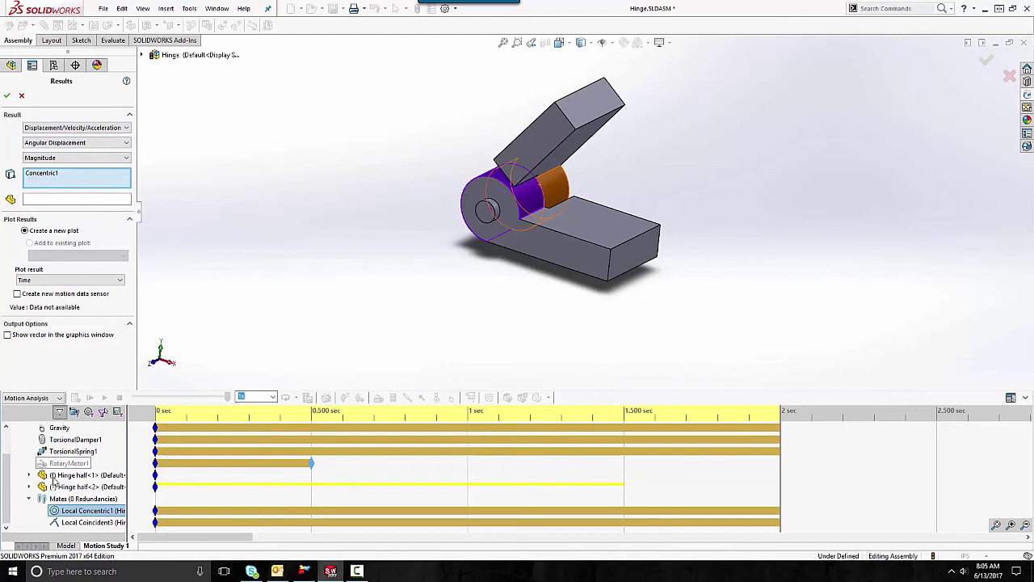
{"action": "left_click", "coordinate": [6, 97]}
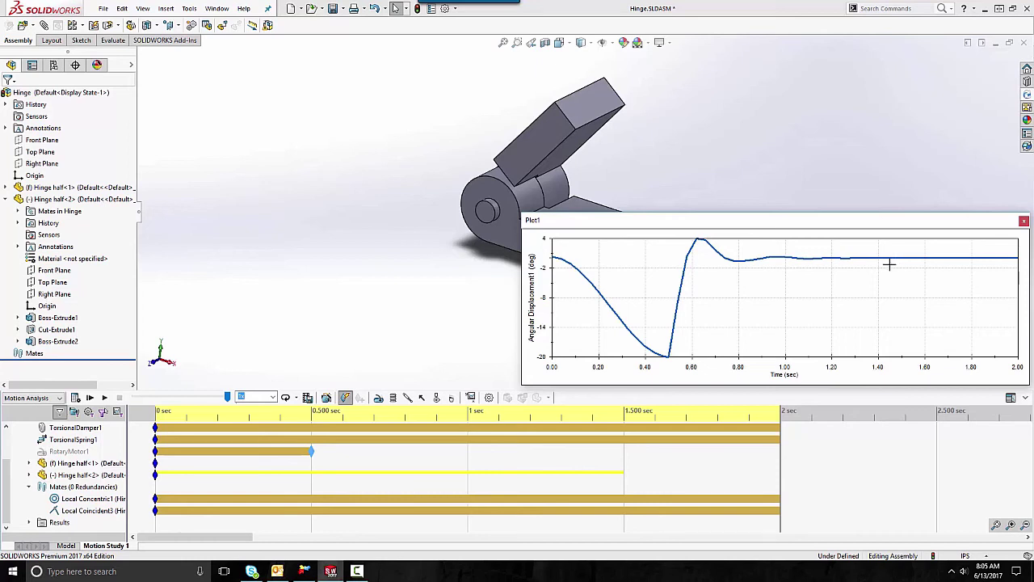
- Suppress TorsionalDamper1 and return the time marker to the start
{"action": "scroll", "coordinate": [73, 477], "scroll_direction": "up", "scroll_amount": 2}
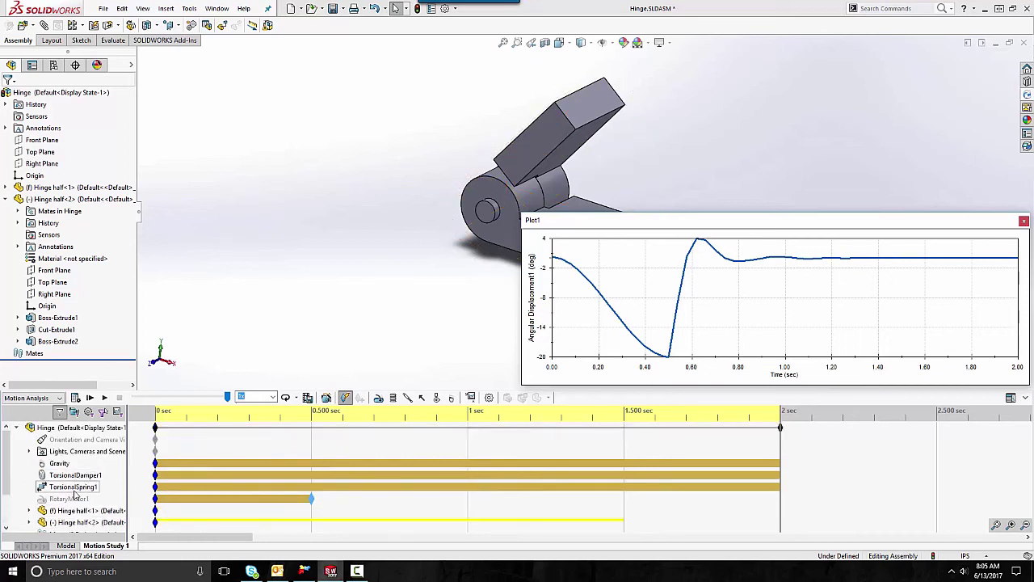
{"action": "right_click", "coordinate": [78, 475]}
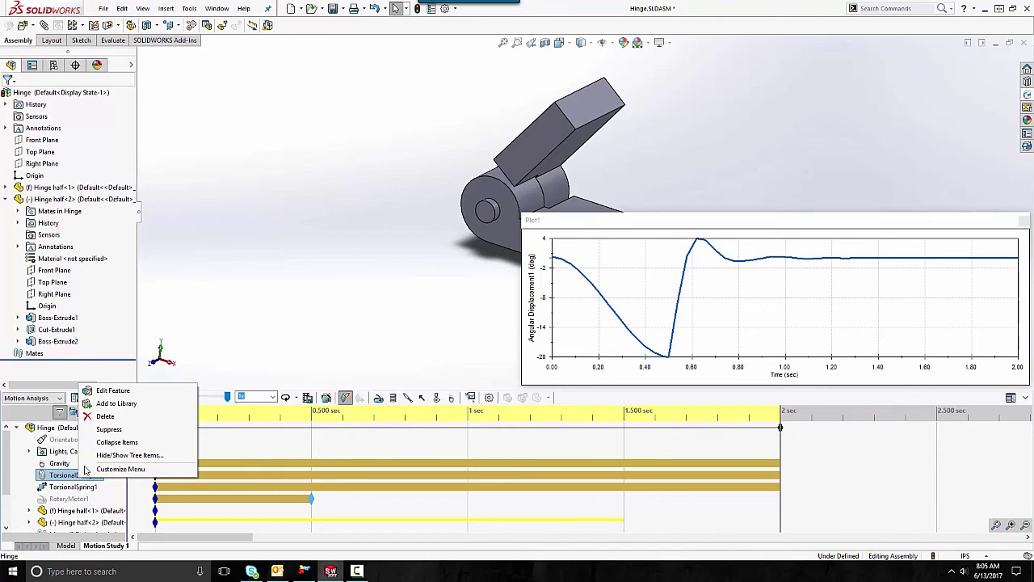
{"action": "left_click", "coordinate": [97, 431]}
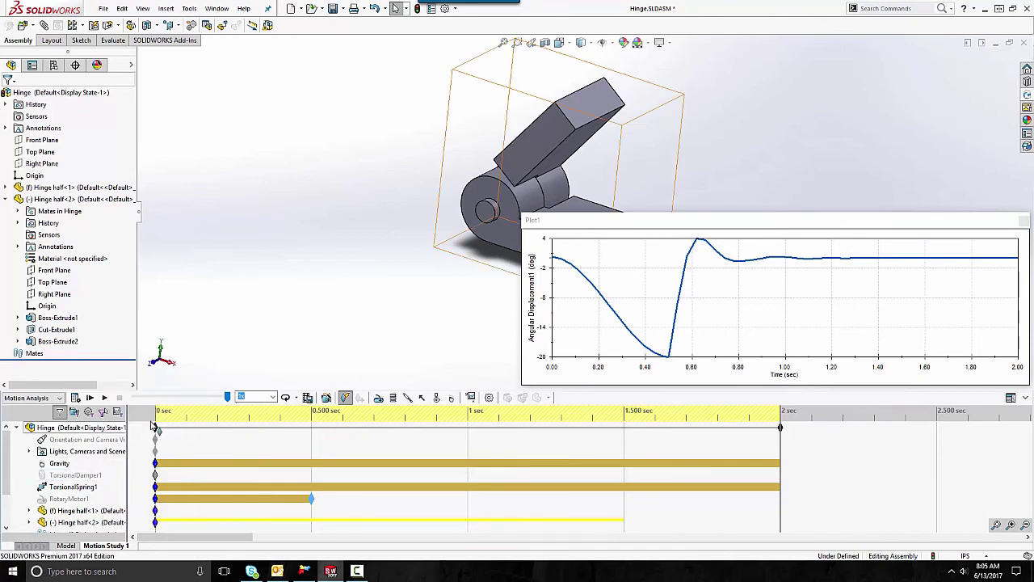
{"action": "left_click", "coordinate": [75, 397]}
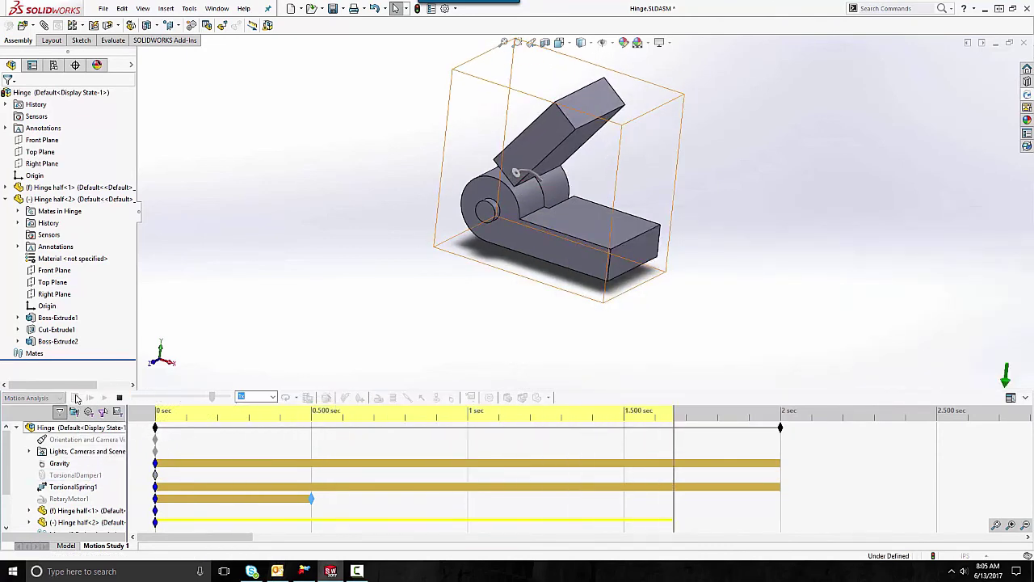
- Set TorsionalSpring1 stiffness to 0.50 lbf-in/deg, recalculate, and close Plot1
{"action": "right_click", "coordinate": [73, 486]}
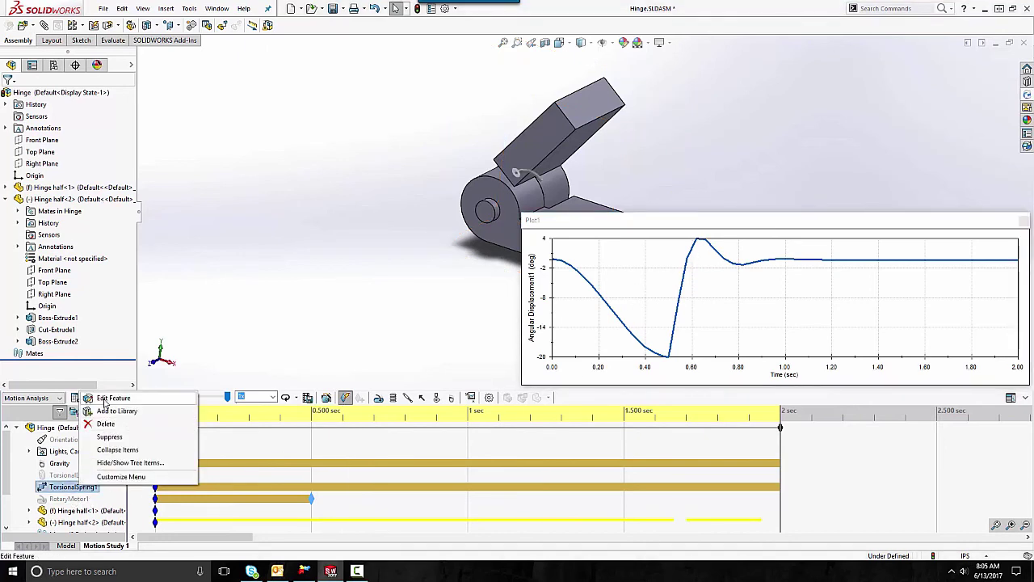
{"action": "left_click", "coordinate": [106, 398]}
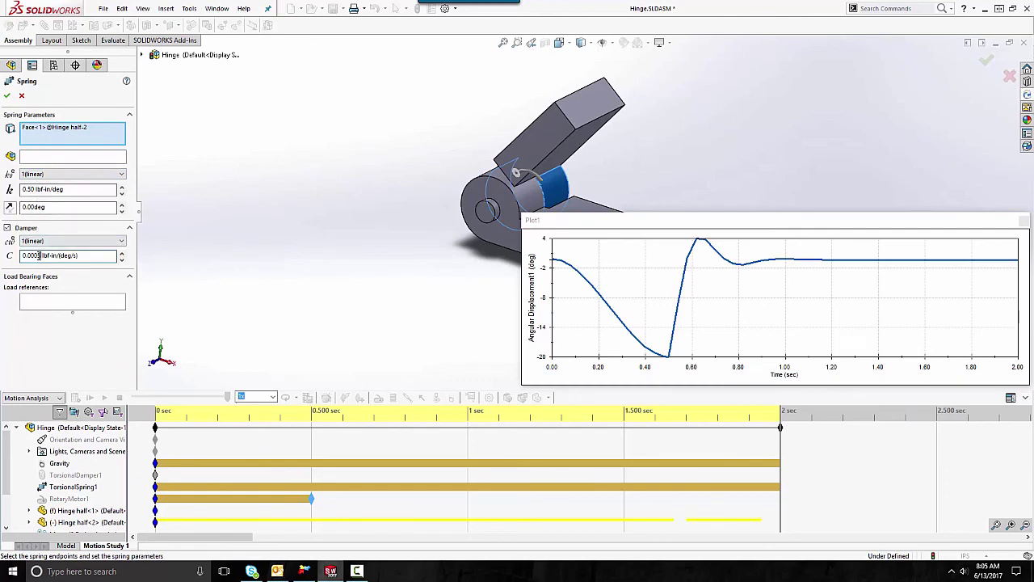
{"action": "left_click", "coordinate": [6, 95]}
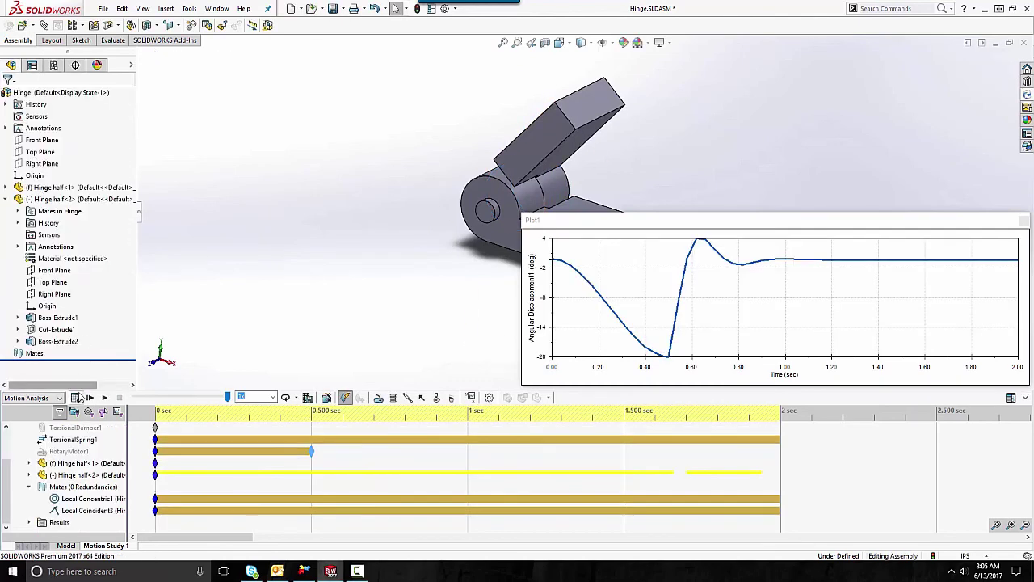
{"action": "left_click", "coordinate": [76, 397]}
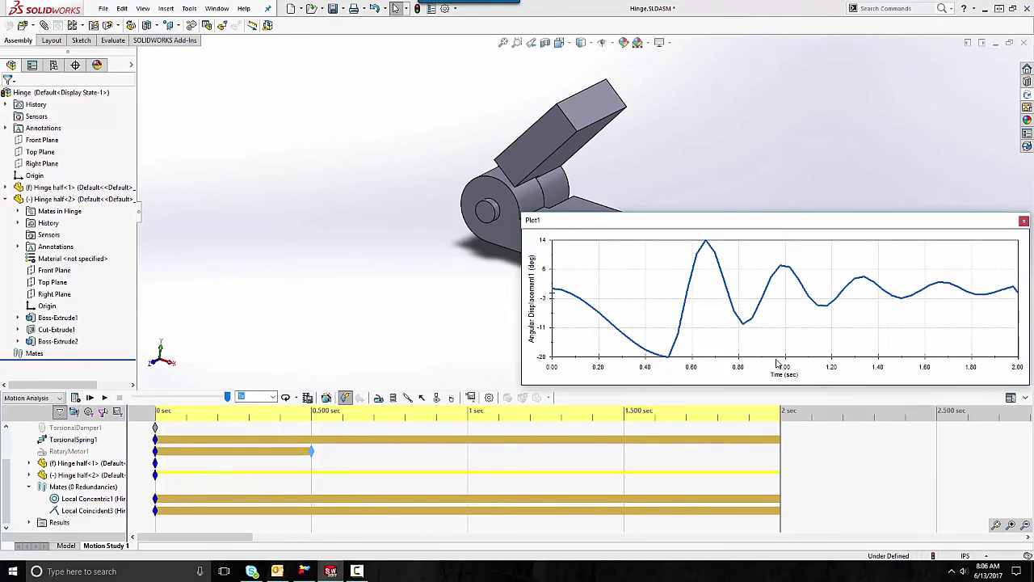
{"action": "left_click", "coordinate": [325, 320]}
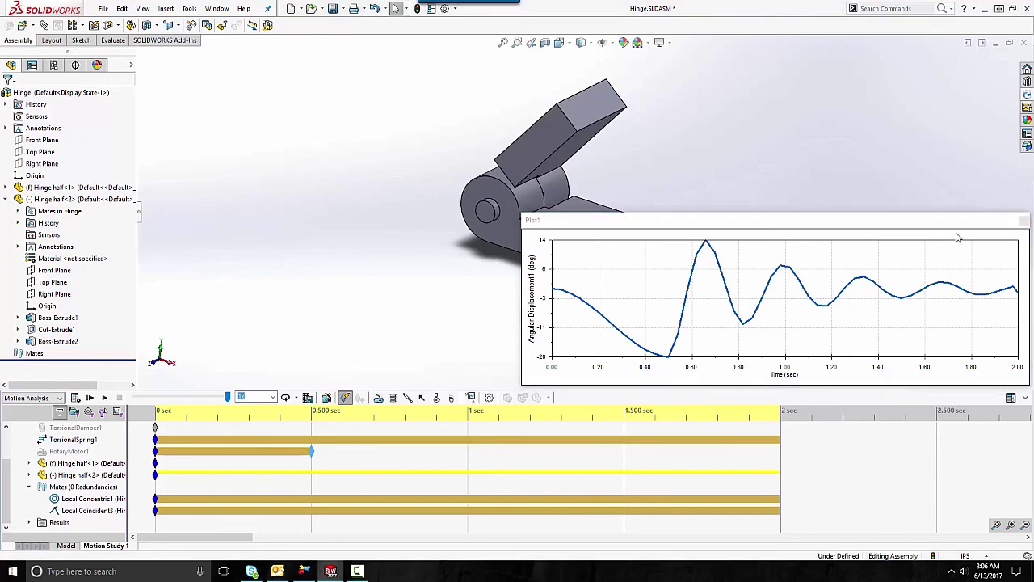
{"action": "left_click", "coordinate": [1024, 222]}
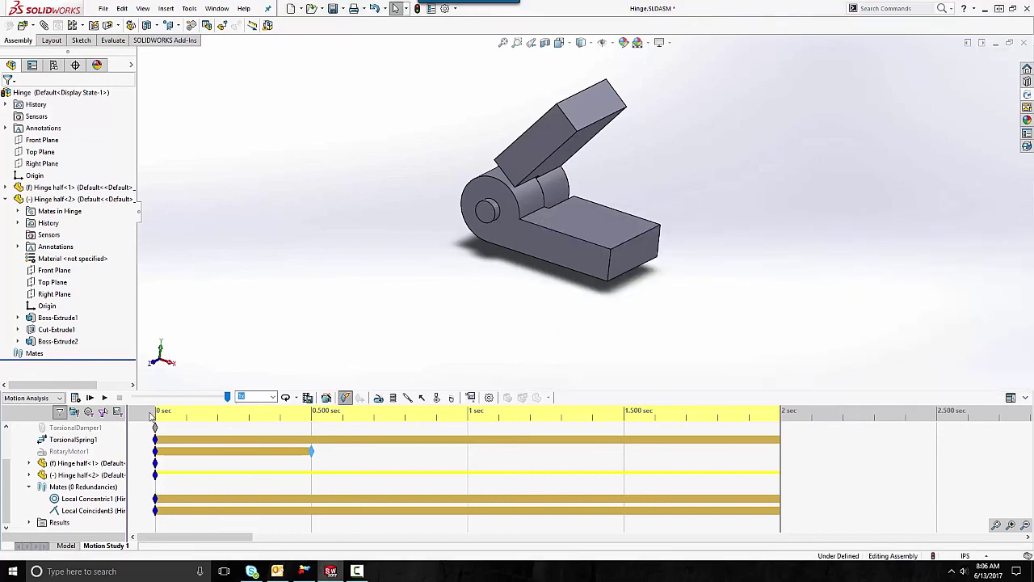
- Recalculate and reopen Plot1 below the hinge model, showing the undamped oscillation
{"action": "left_click", "coordinate": [88, 444]}
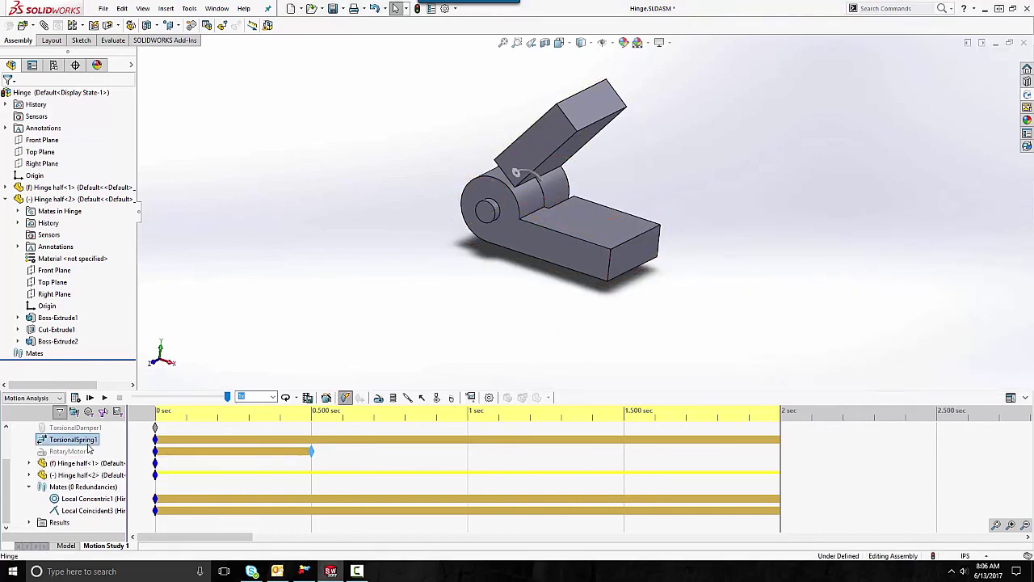
{"action": "left_click", "coordinate": [75, 397]}
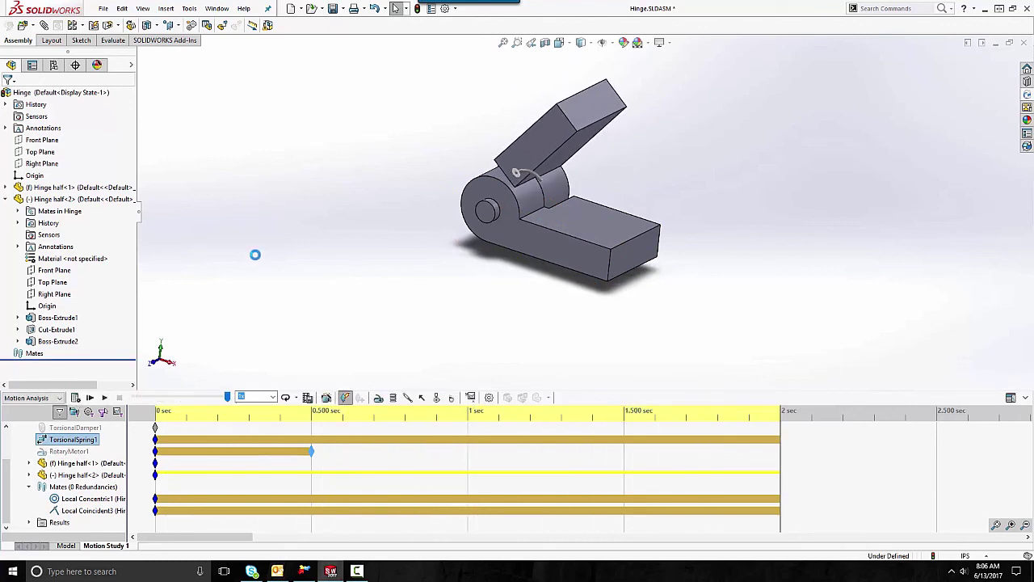
{"action": "left_click", "coordinate": [29, 521]}
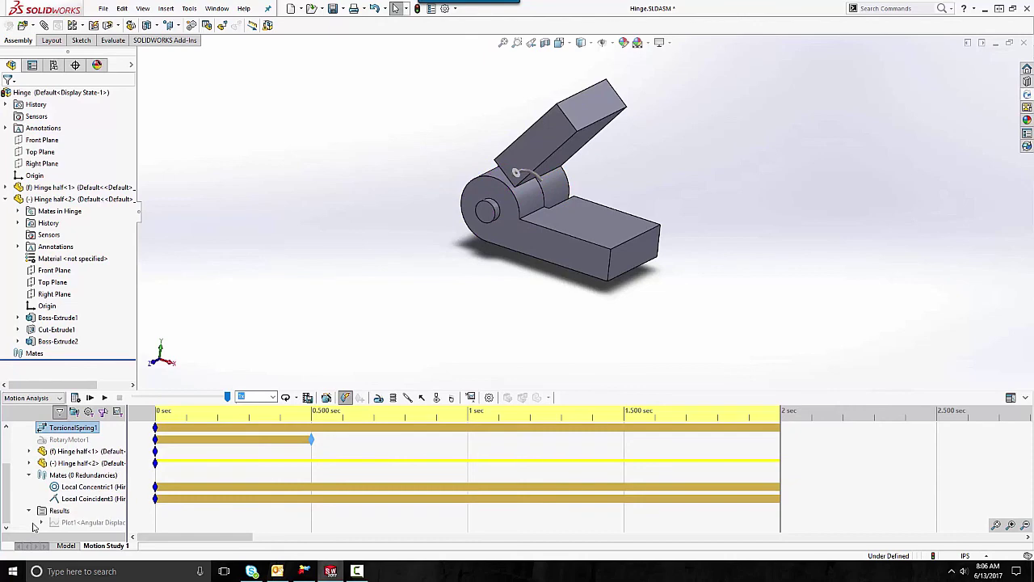
{"action": "right_click", "coordinate": [84, 522]}
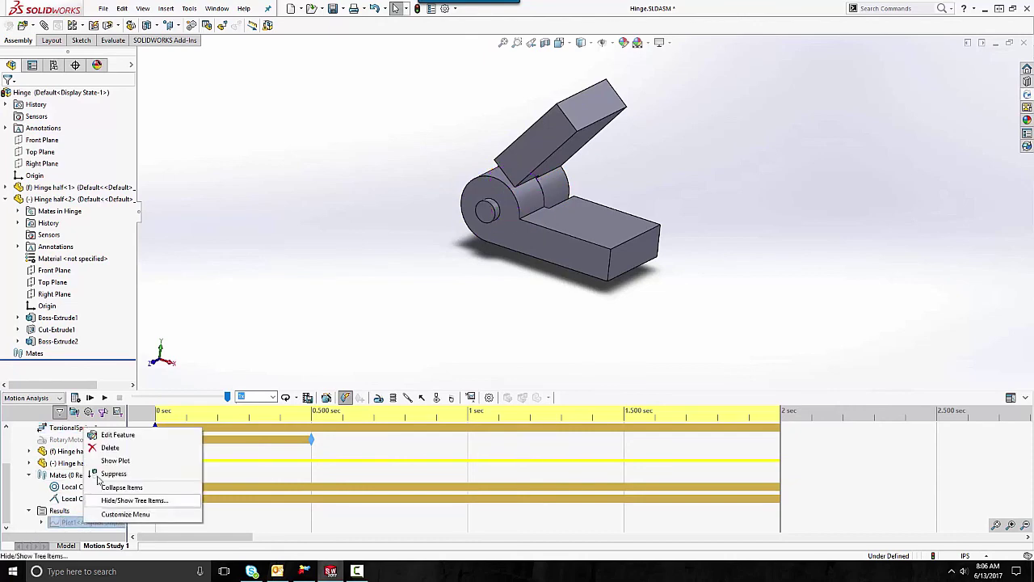
{"action": "left_click", "coordinate": [121, 462]}
{"action": "left_click_drag", "start_coordinate": [676, 233], "coordinate": [605, 324]}
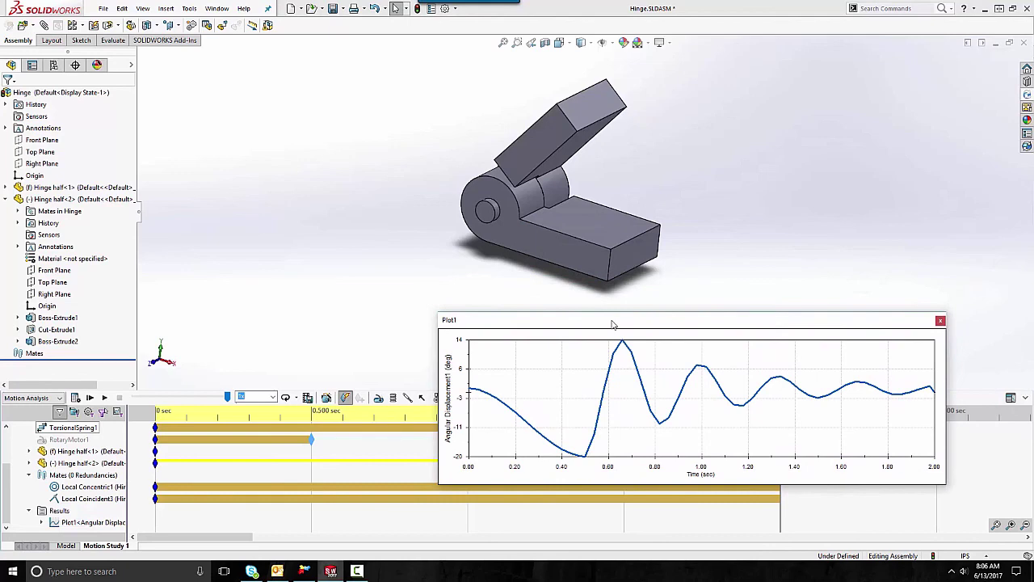